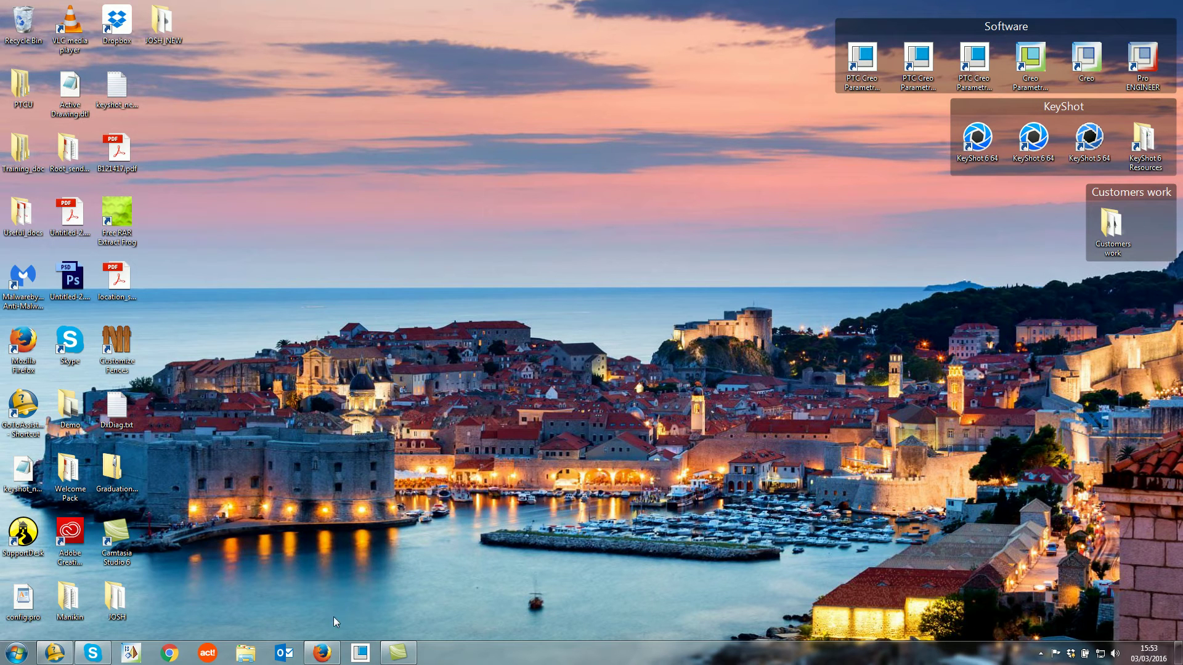
# Go to the KeyShot Plugins downloads page and scroll down to the Luxion plugins grid
pyautogui.click(322, 654)
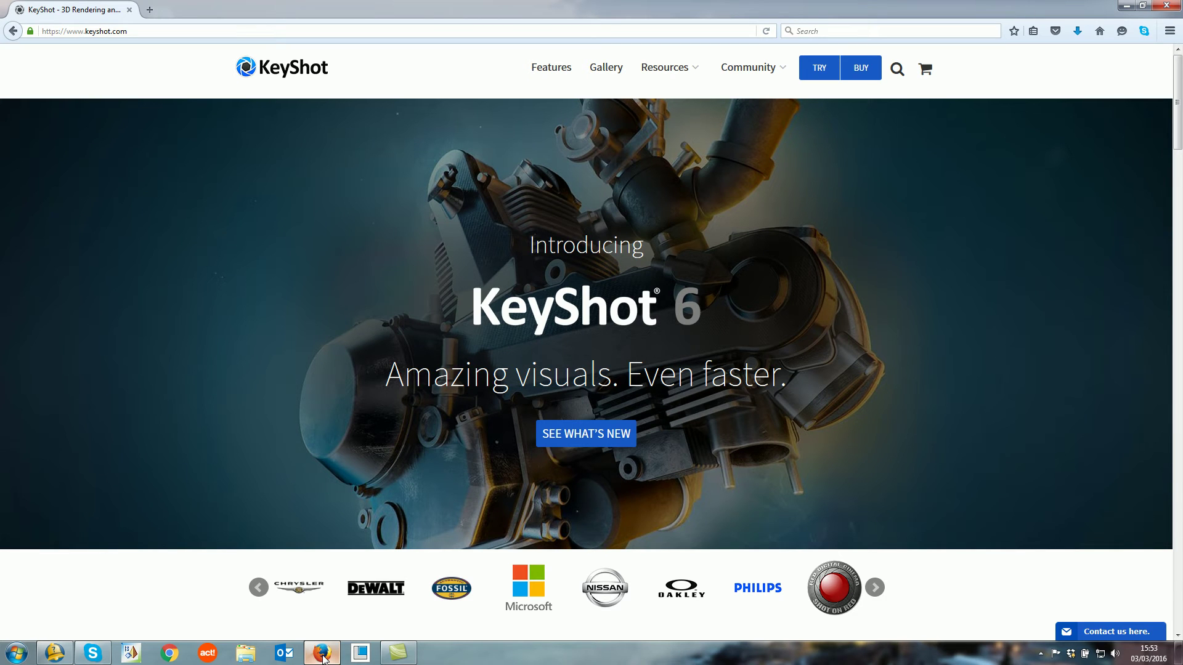
pyautogui.moveTo(684, 62)
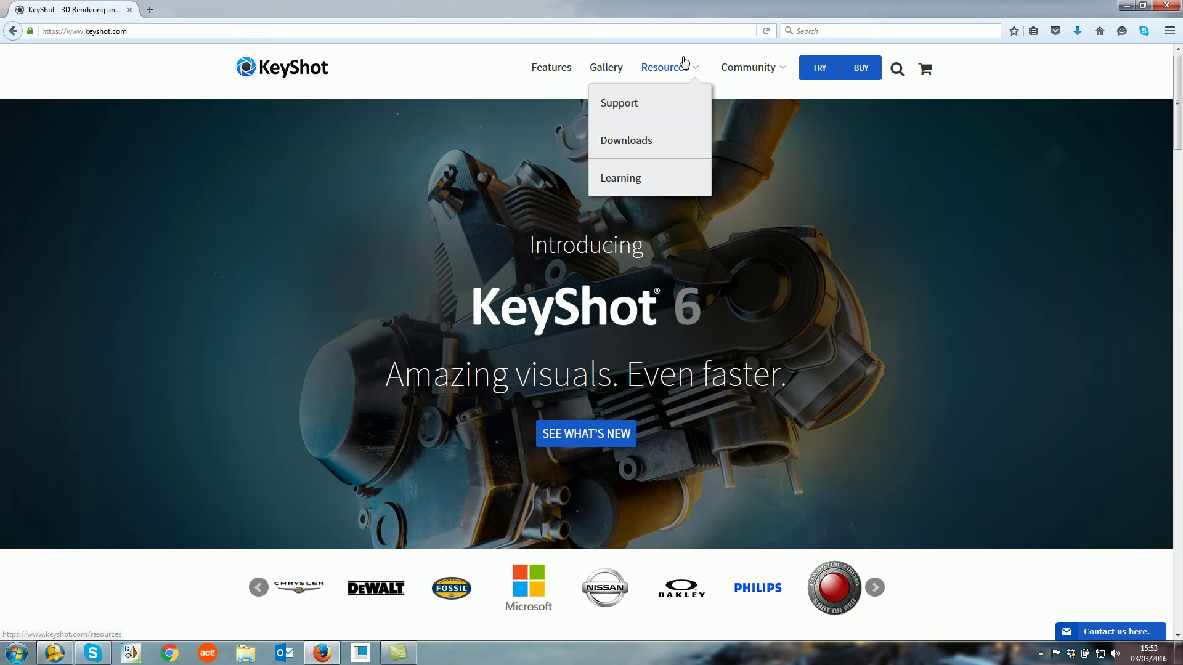
pyautogui.click(658, 150)
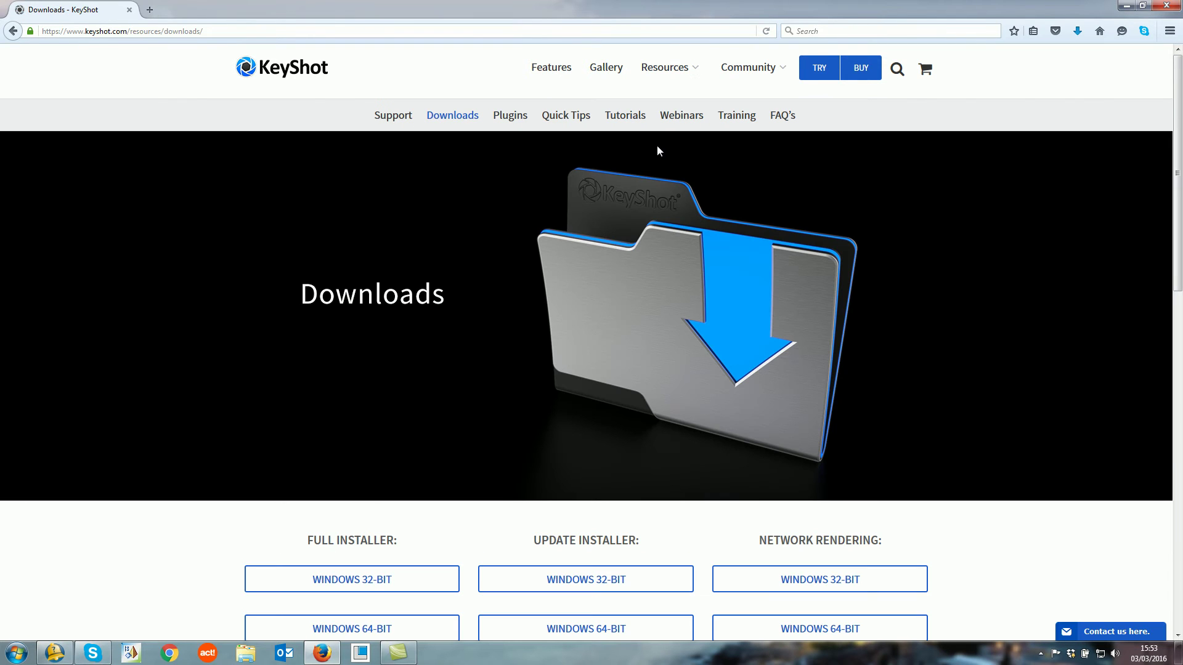
pyautogui.click(514, 119)
pyautogui.scroll(-5, 1181, 212)
pyautogui.moveTo(1181, 213); pyautogui.dragTo(1182, 361)
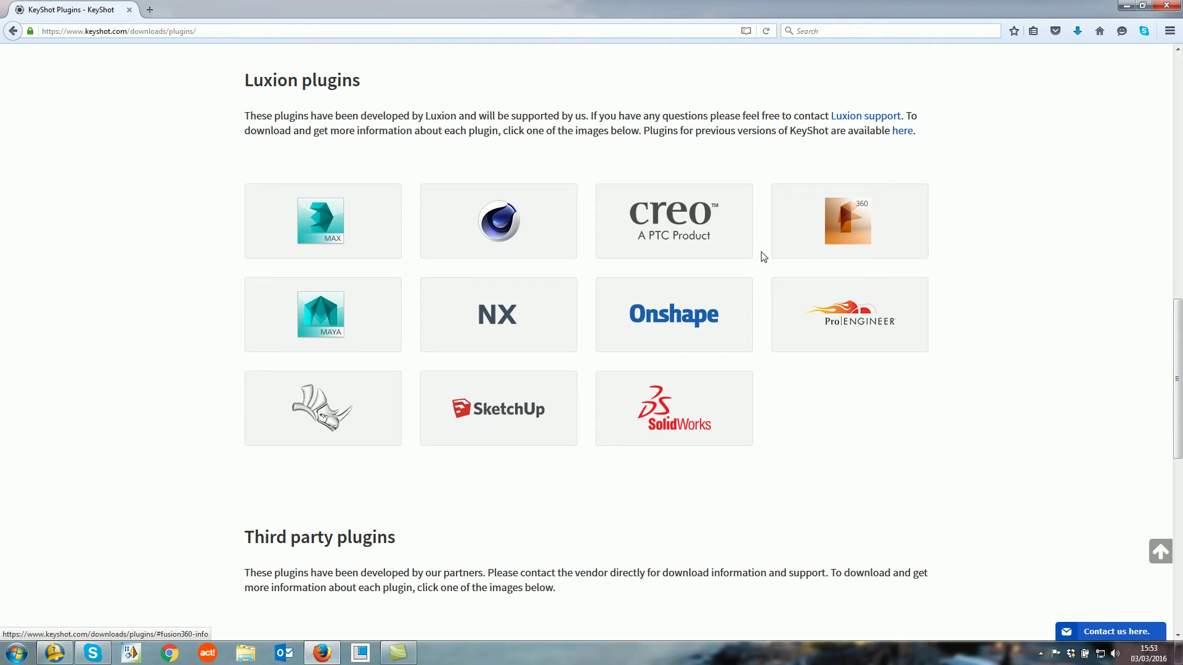
# Save keyshot6_creo3_64_plugin_1.1.exe, the KeyShot 6 64-bit plugin for PTC Creo 3
pyautogui.click(737, 242)
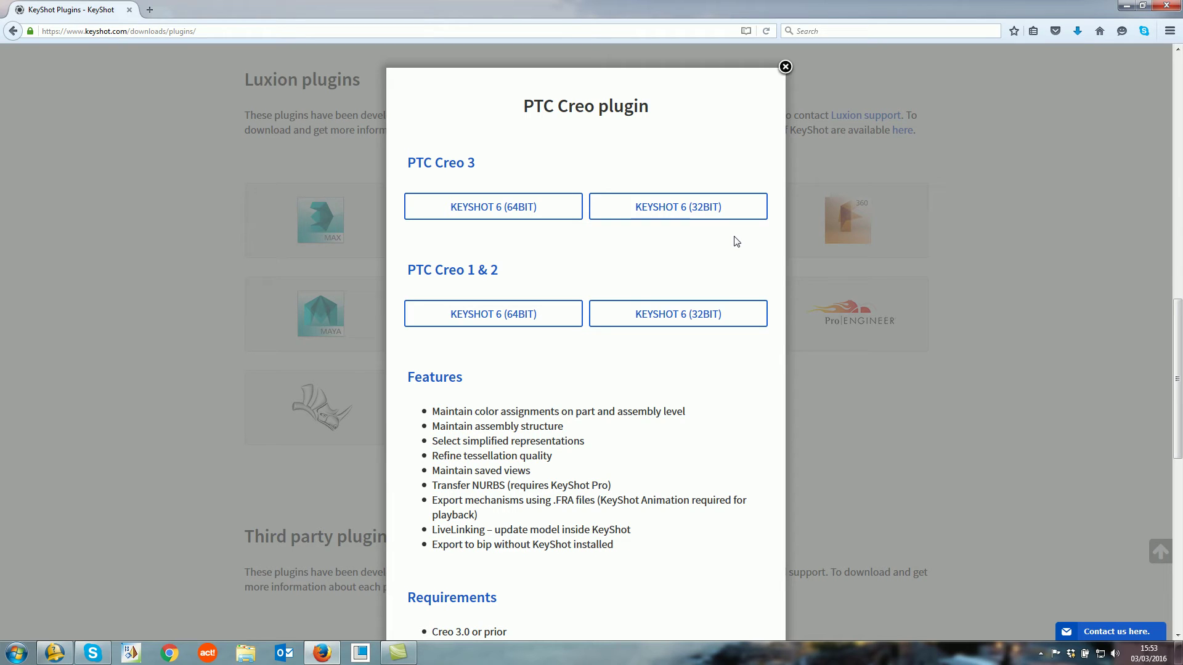
pyautogui.click(567, 213)
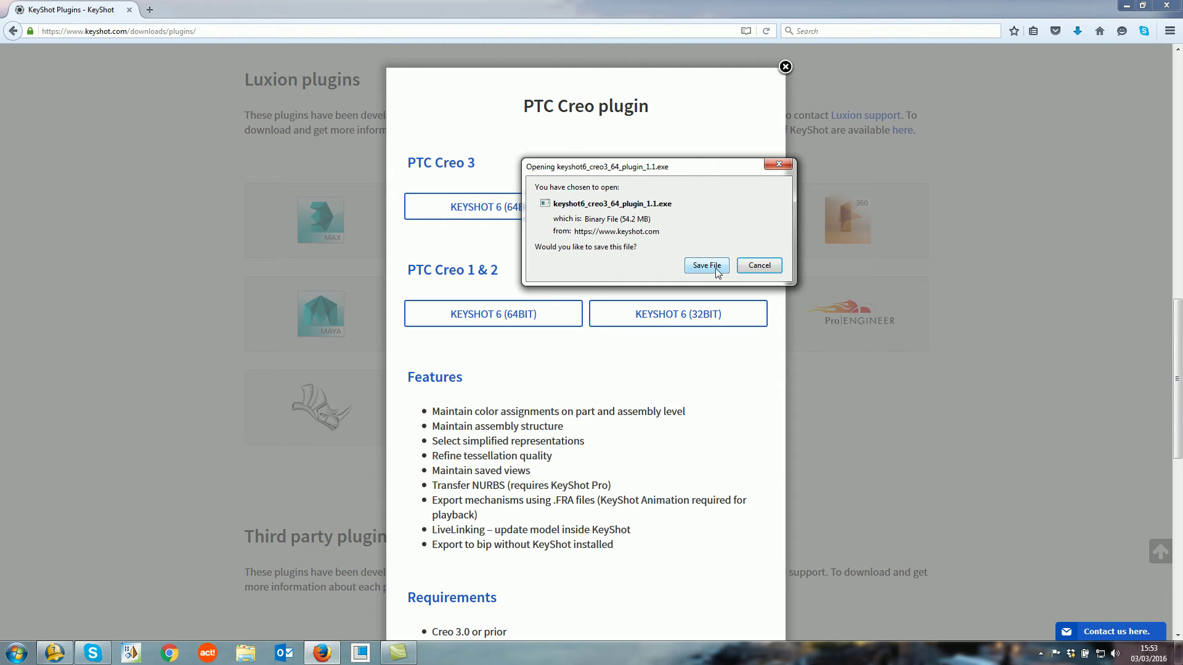
pyautogui.click(760, 266)
pyautogui.click(785, 66)
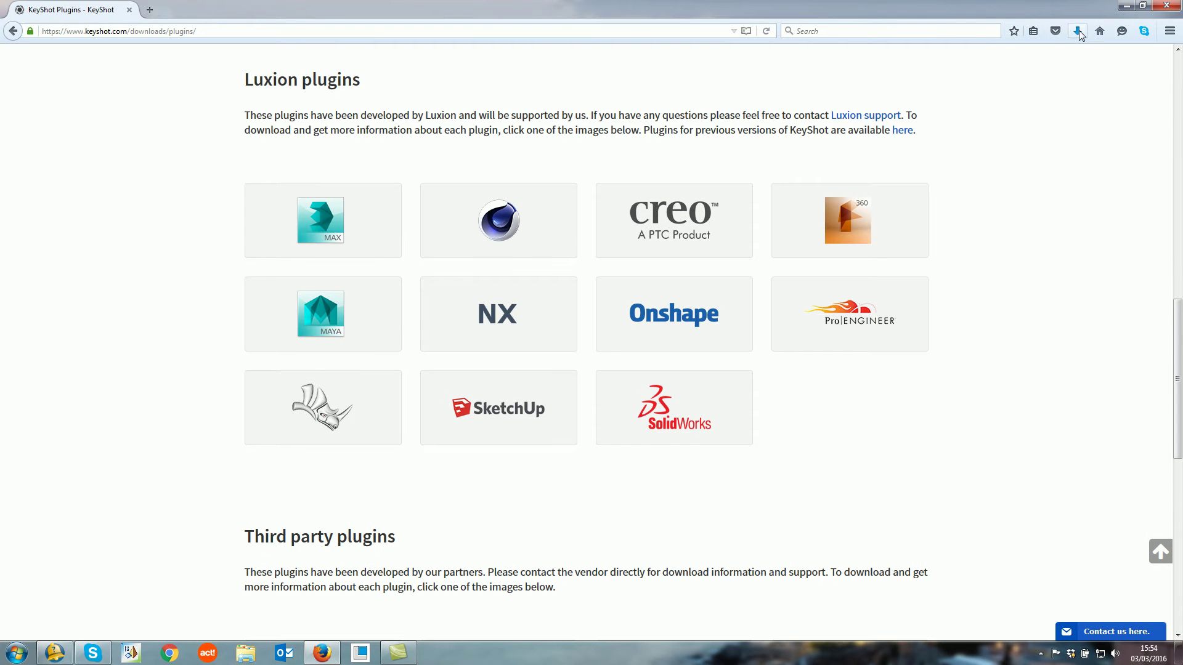
# Run the downloaded installer and install the KeyShot 6 plugin for Creo 3.0 into the default folder
pyautogui.click(1078, 32)
pyautogui.click(1000, 74)
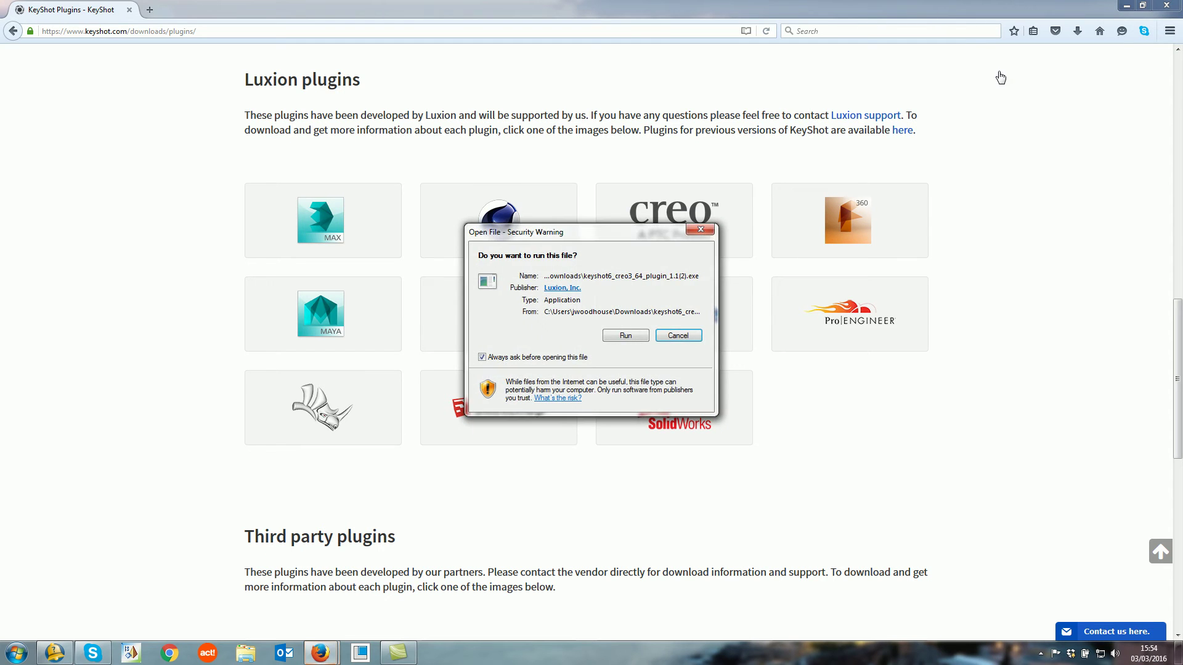
pyautogui.click(627, 335)
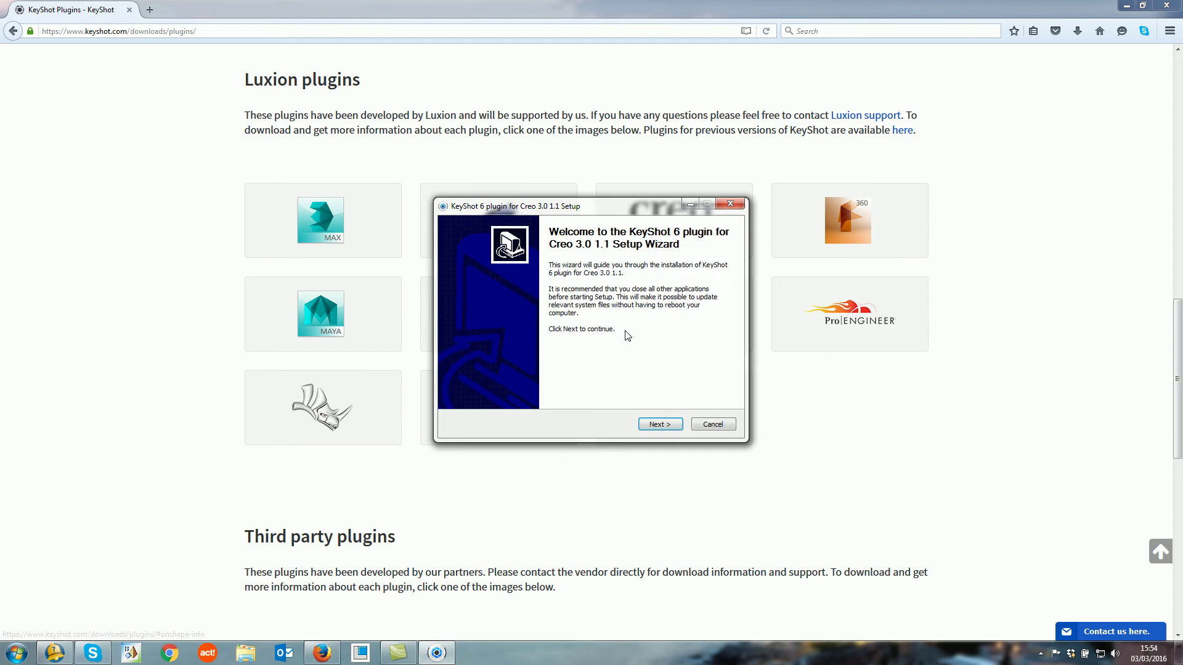
pyautogui.click(660, 425)
pyautogui.click(660, 426)
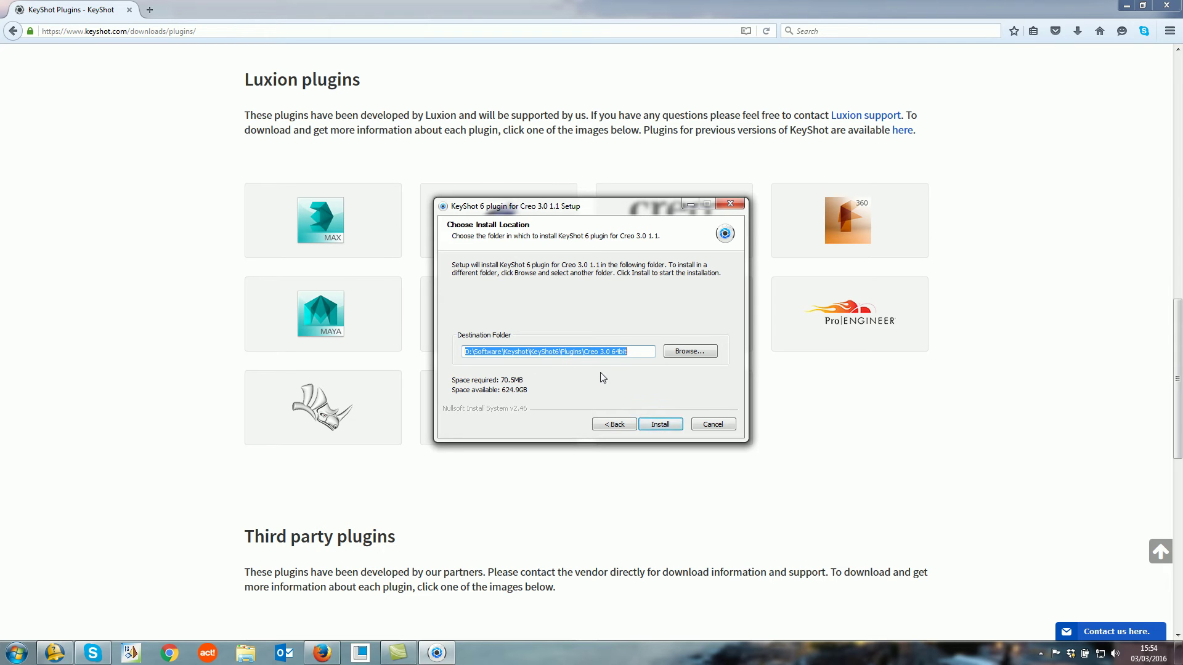
pyautogui.click(660, 424)
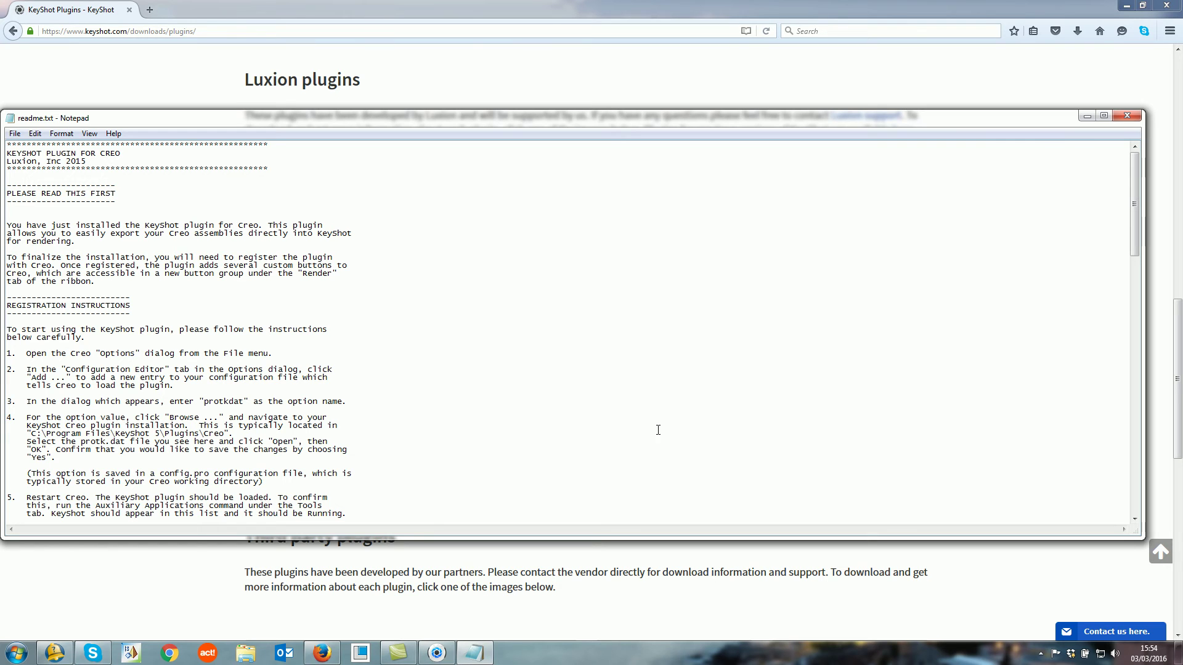
pyautogui.click(1127, 116)
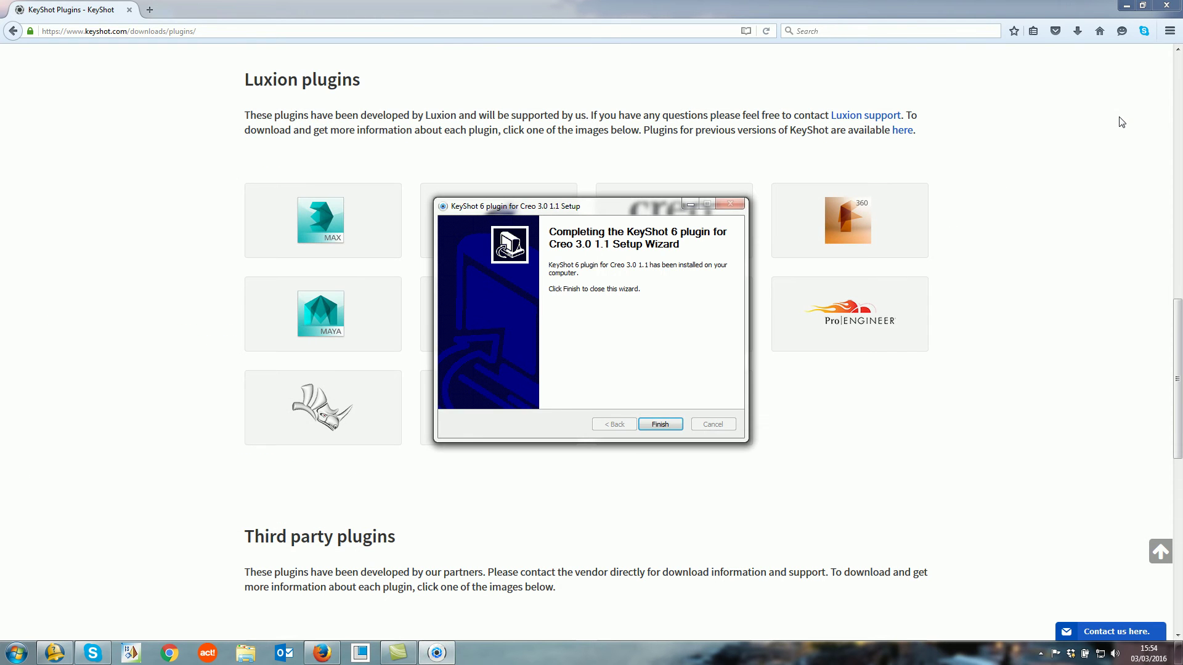
pyautogui.click(658, 425)
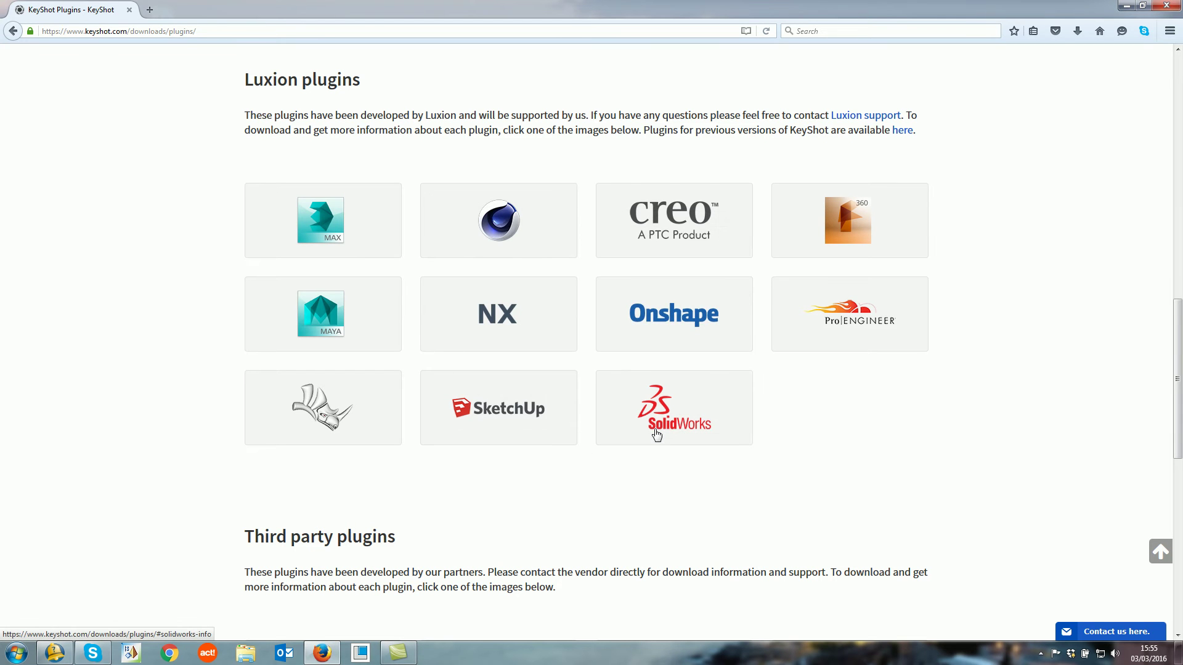
pyautogui.click(1126, 6)
# Launch Creo Parametric 3.0 and open the Configuration Editor in File > Options
pyautogui.click(357, 651)
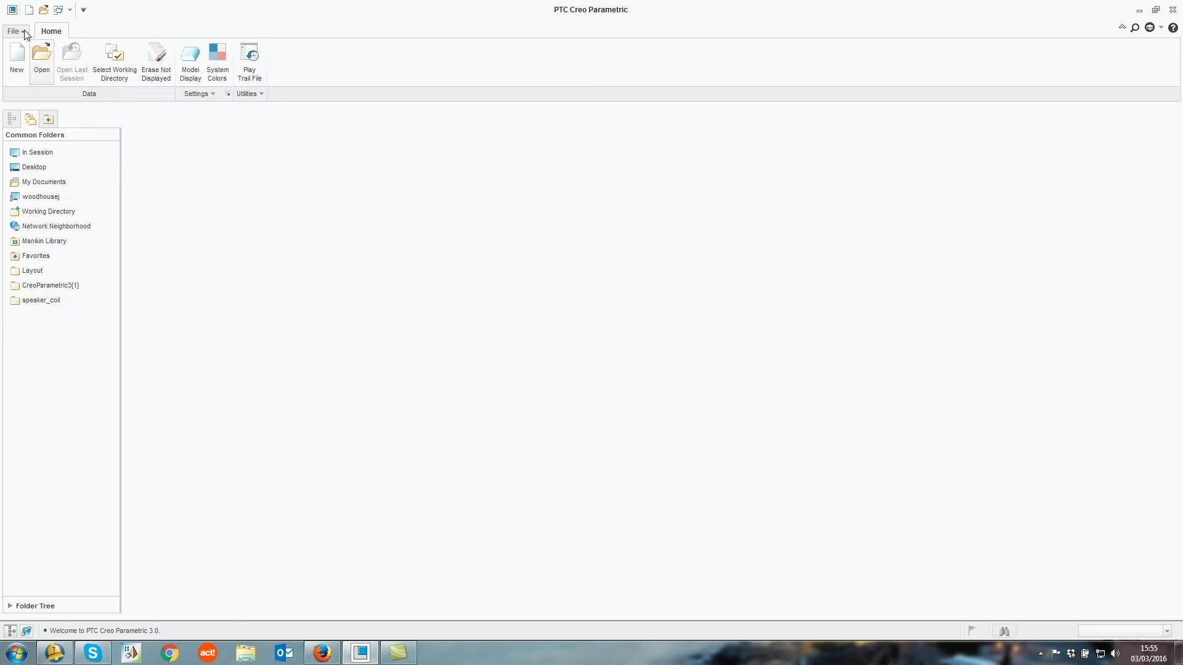
pyautogui.click(15, 30)
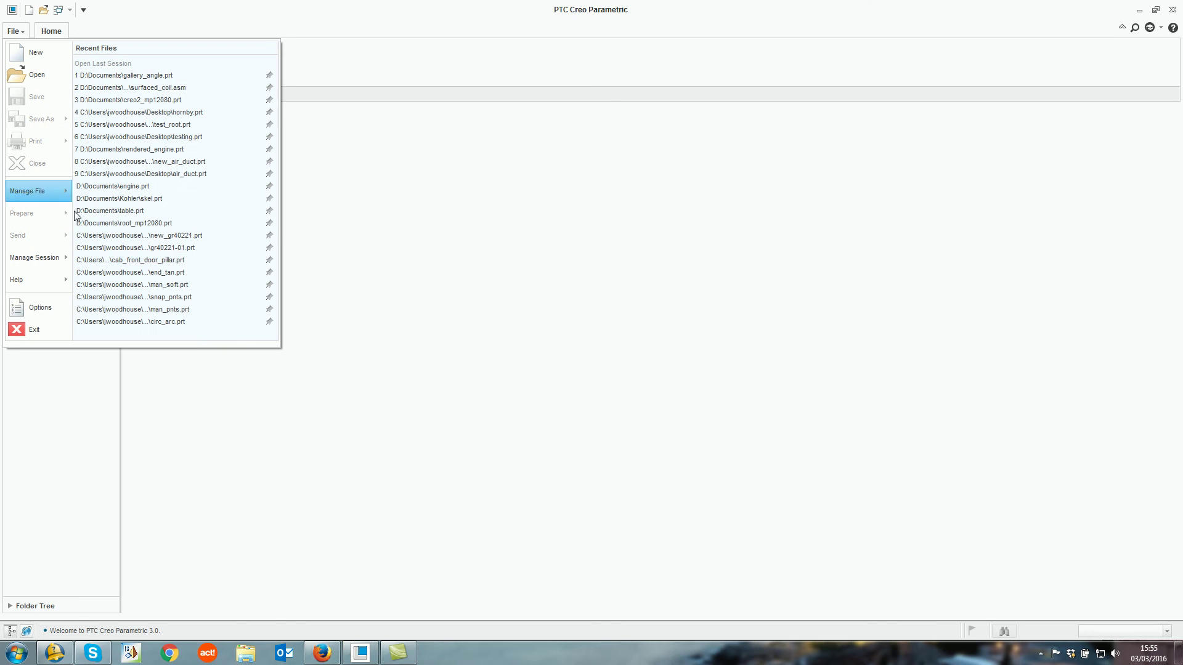
pyautogui.click(60, 308)
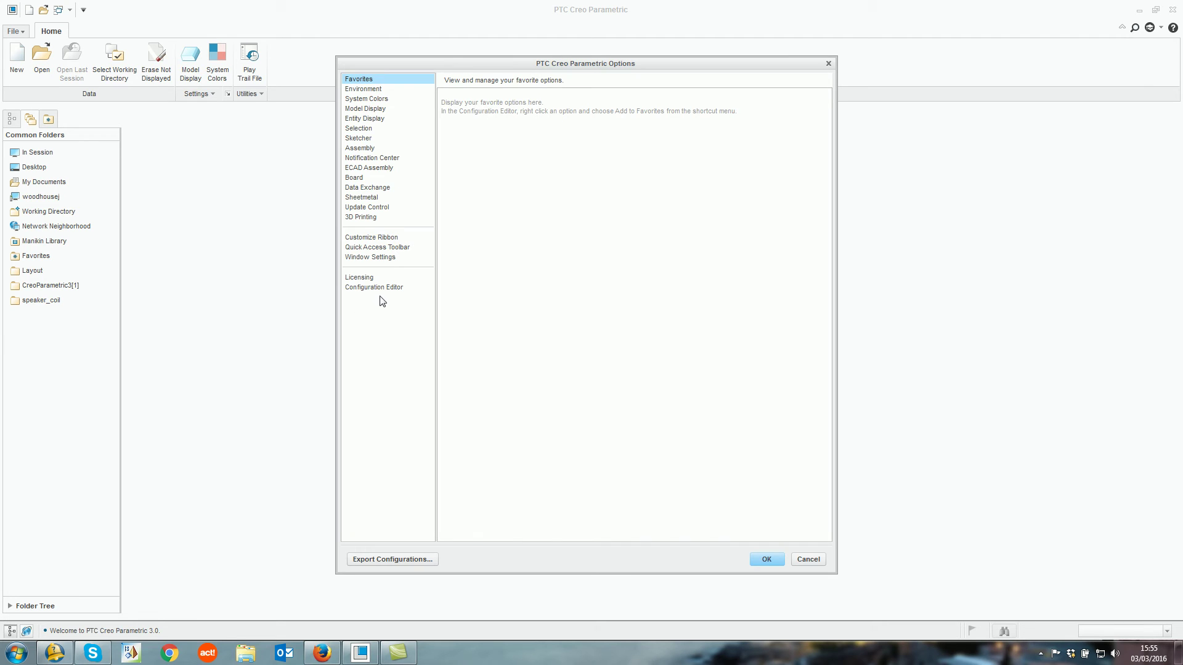
pyautogui.click(396, 287)
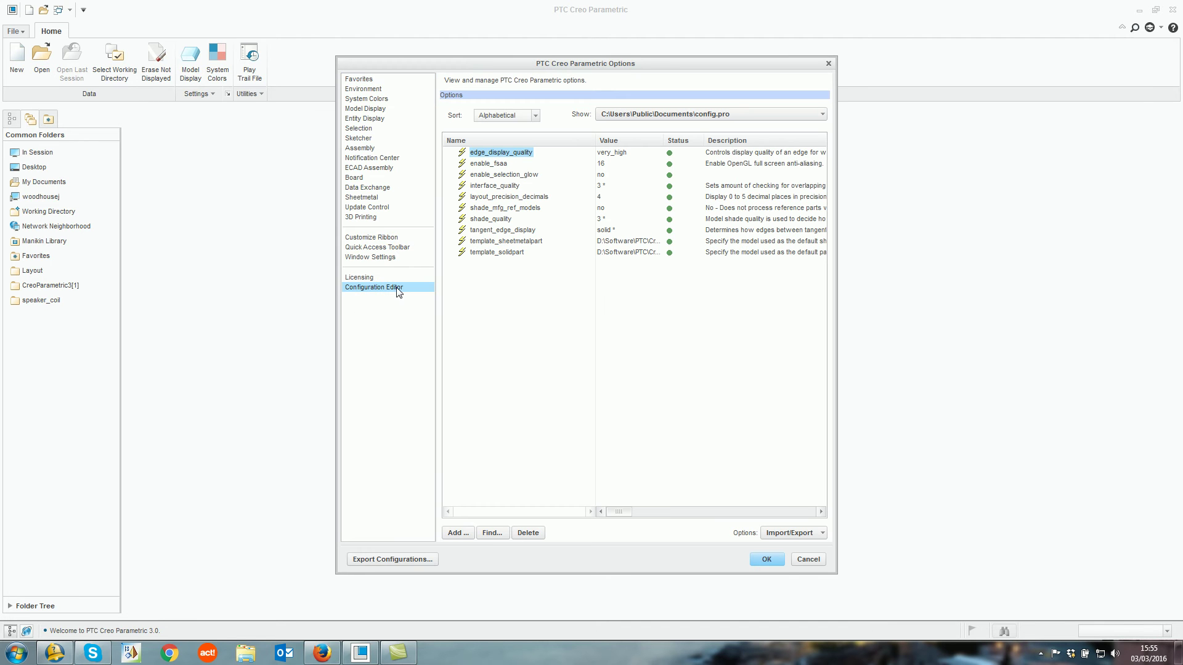
# Add the protkdat option with the KeyShot plugin's protk.dat file as its value
pyautogui.click(490, 534)
pyautogui.write('prokd')
pyautogui.press('BackSpace')
pyautogui.write('tdat')
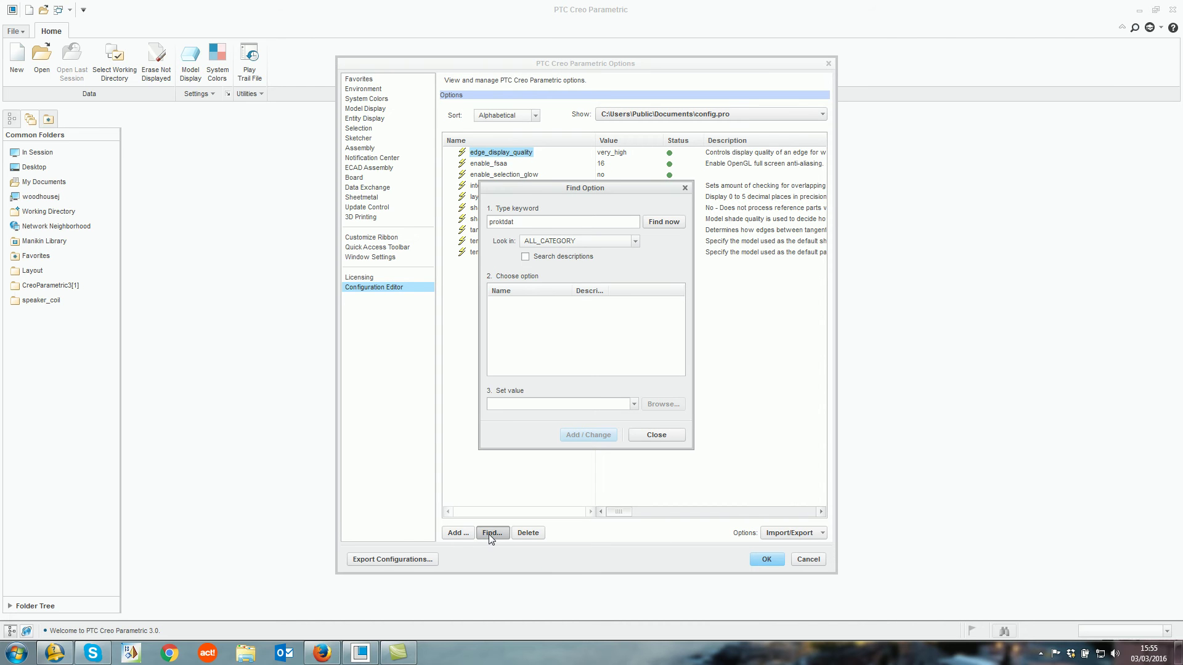
pyautogui.press('BackSpace')
pyautogui.press('BackSpace')
pyautogui.write('dat')
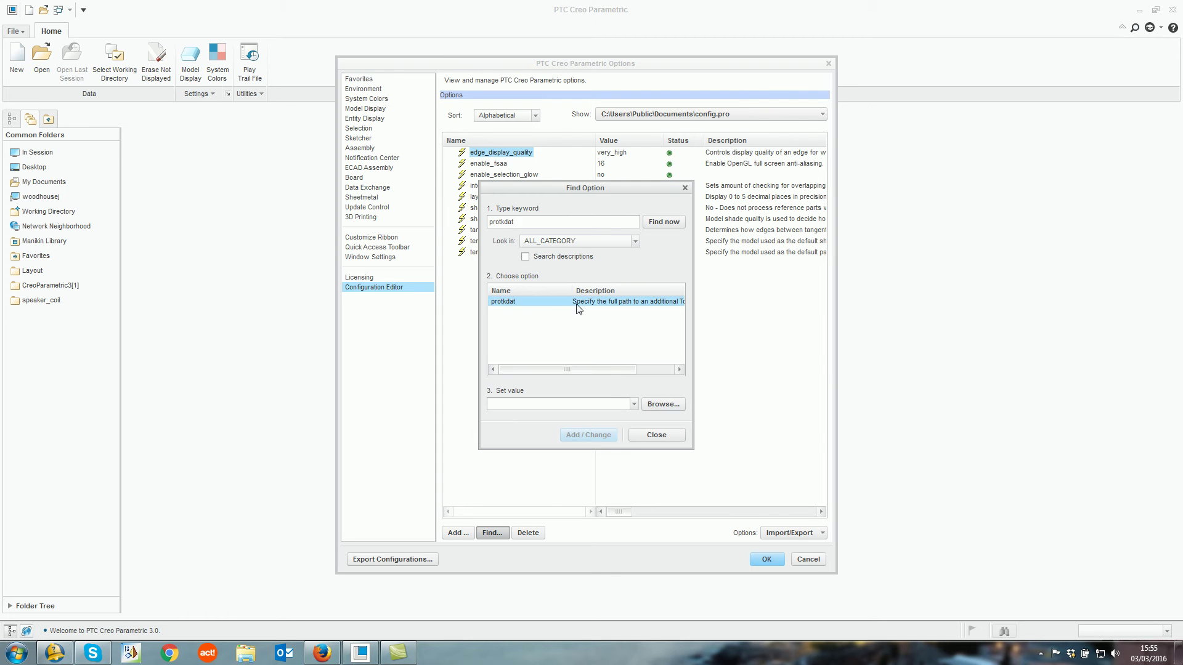
pyautogui.click(654, 402)
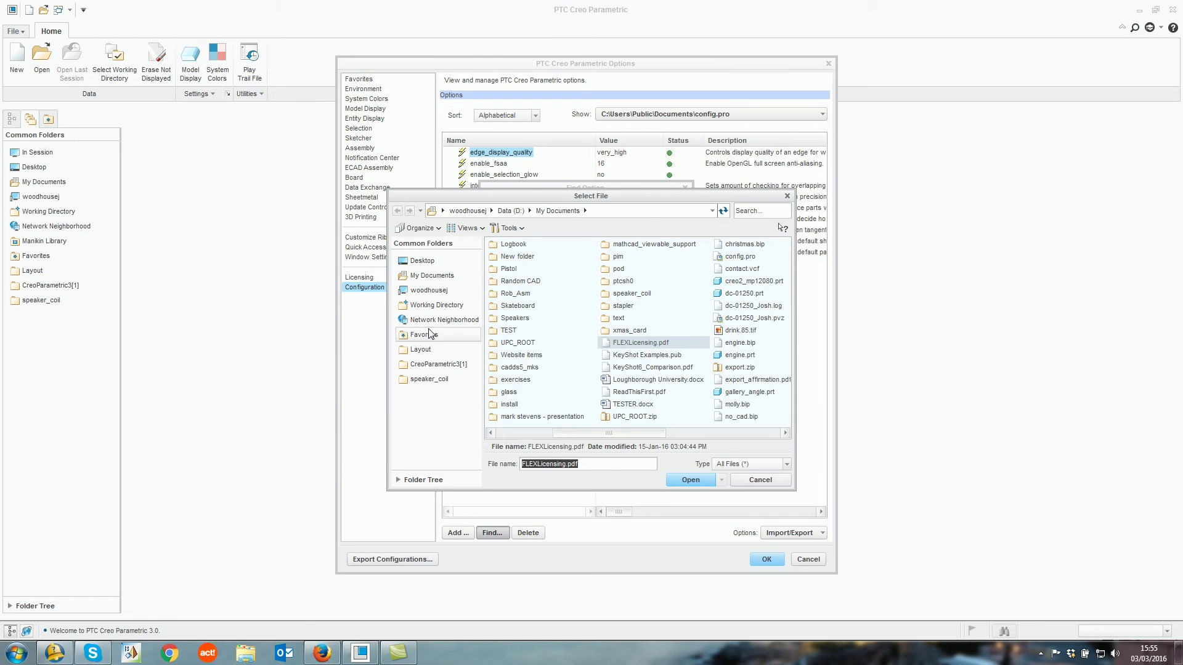
pyautogui.click(515, 272)
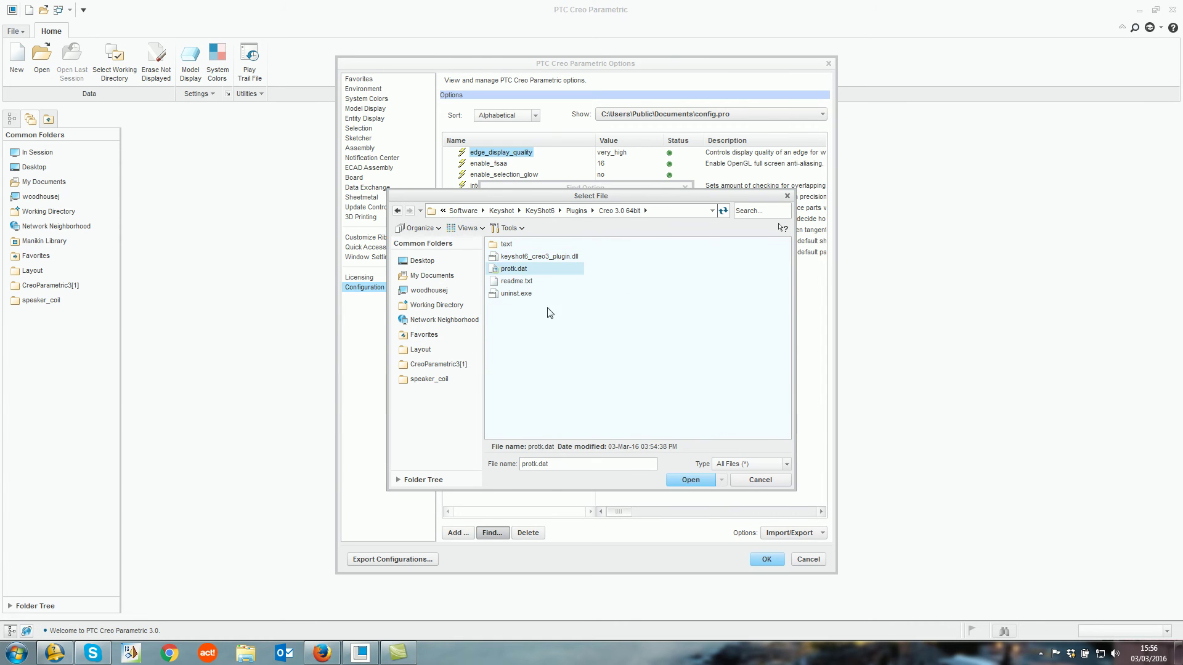
pyautogui.click(688, 480)
pyautogui.click(597, 434)
# Export the current configuration options to config.pro
pyautogui.click(657, 435)
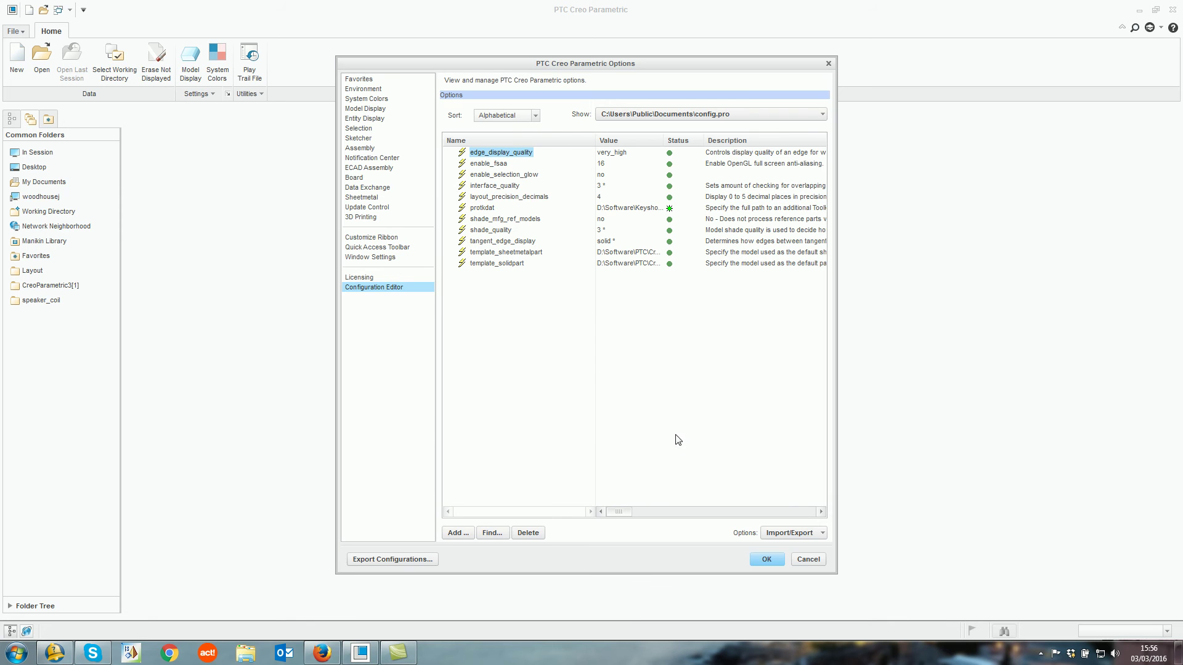
pyautogui.click(795, 533)
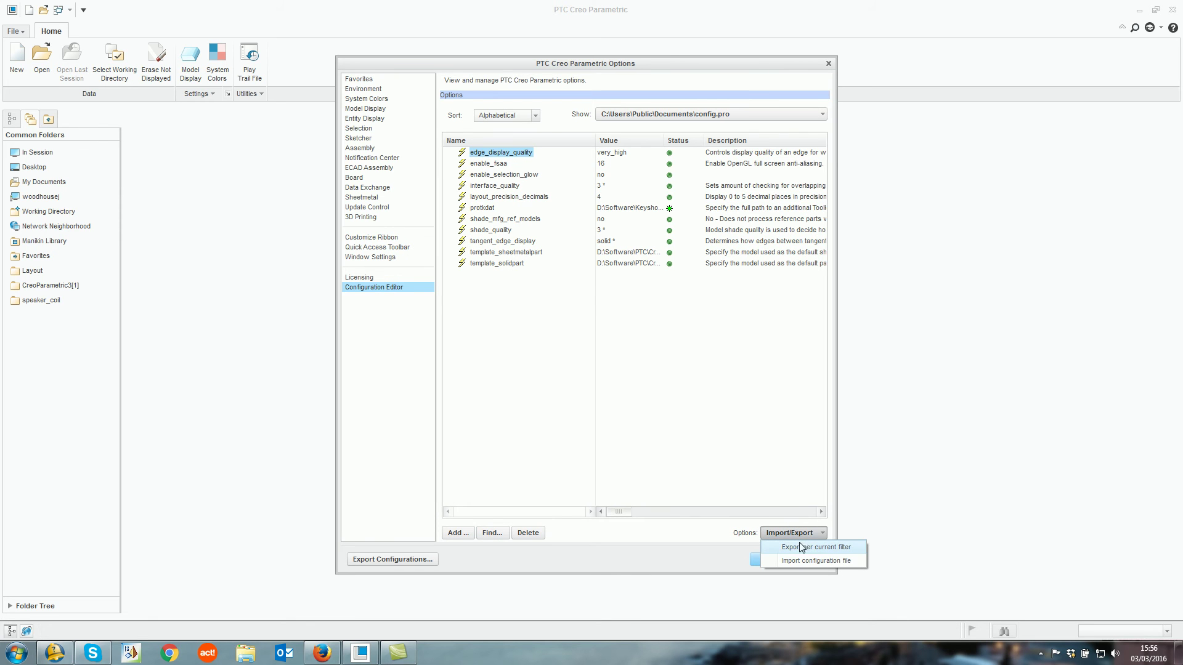
pyautogui.click(803, 548)
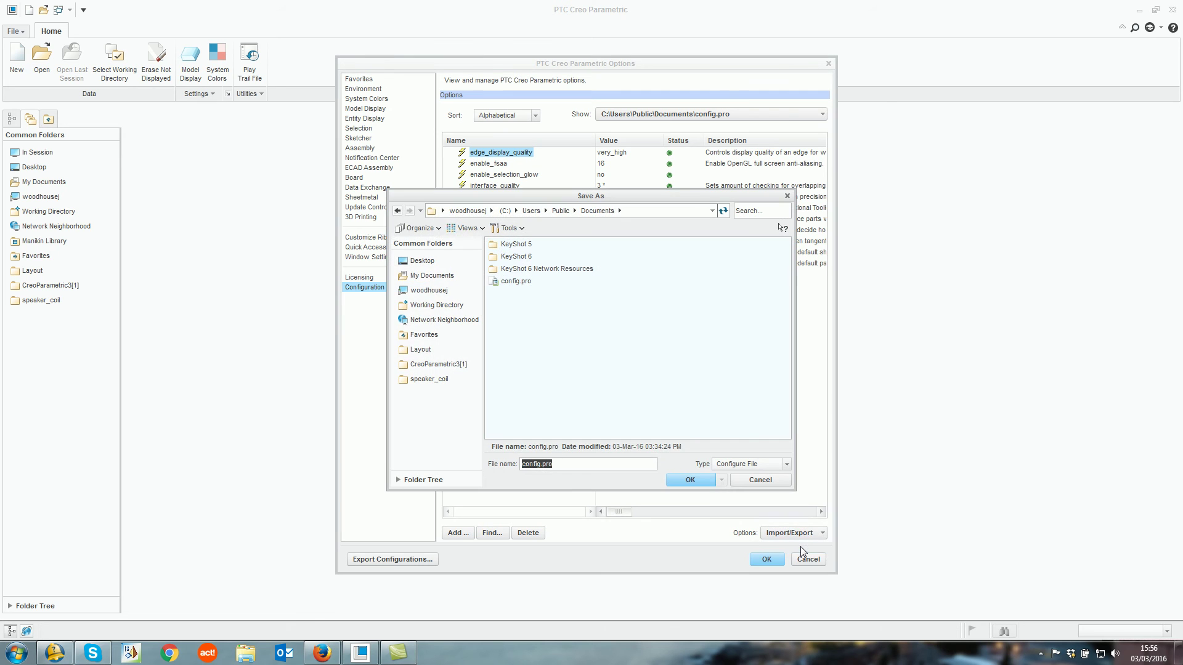
pyautogui.click(700, 482)
# Close the Options dialog and exit Creo Parametric
pyautogui.click(767, 559)
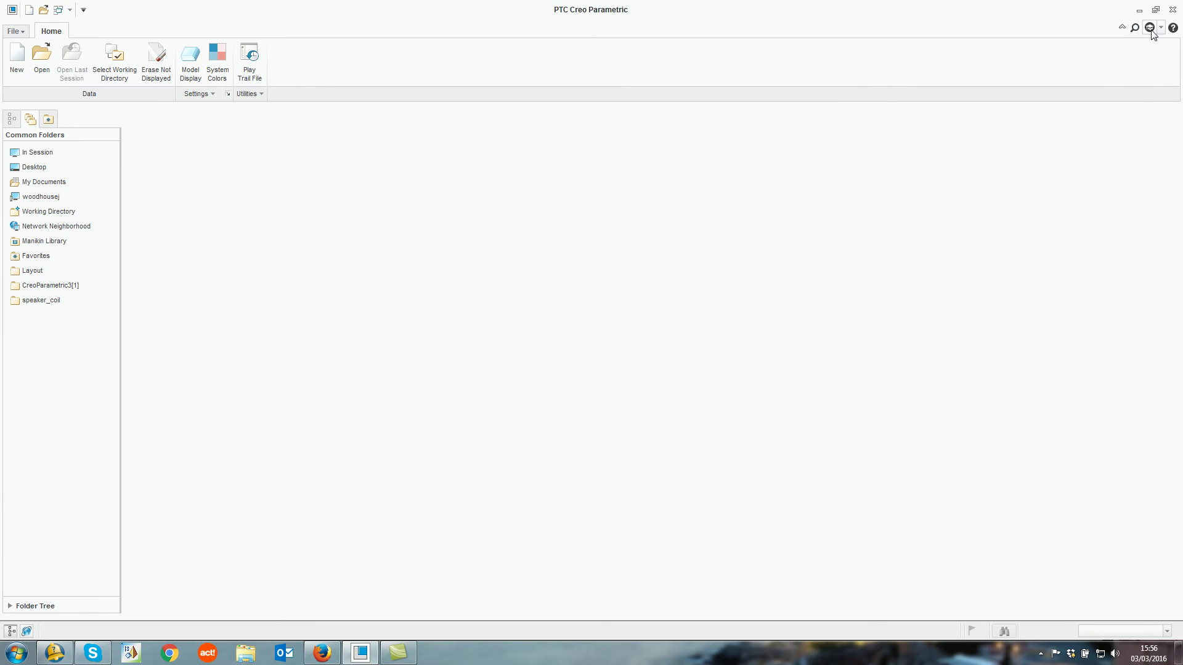
pyautogui.click(1173, 10)
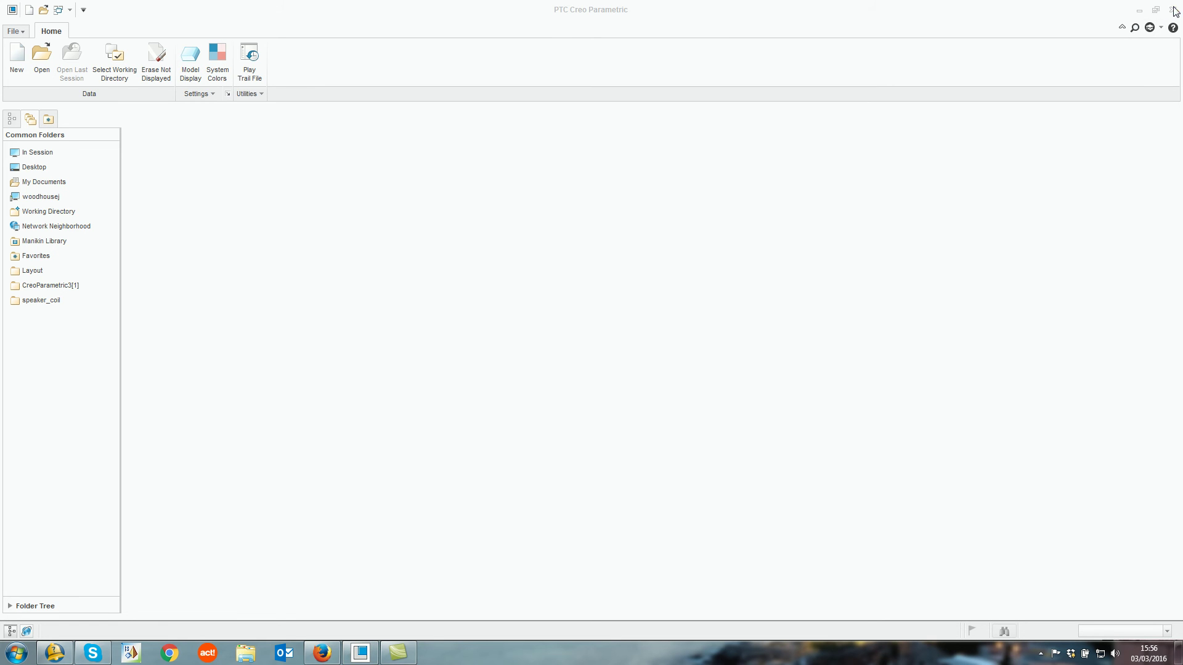
pyautogui.click(657, 346)
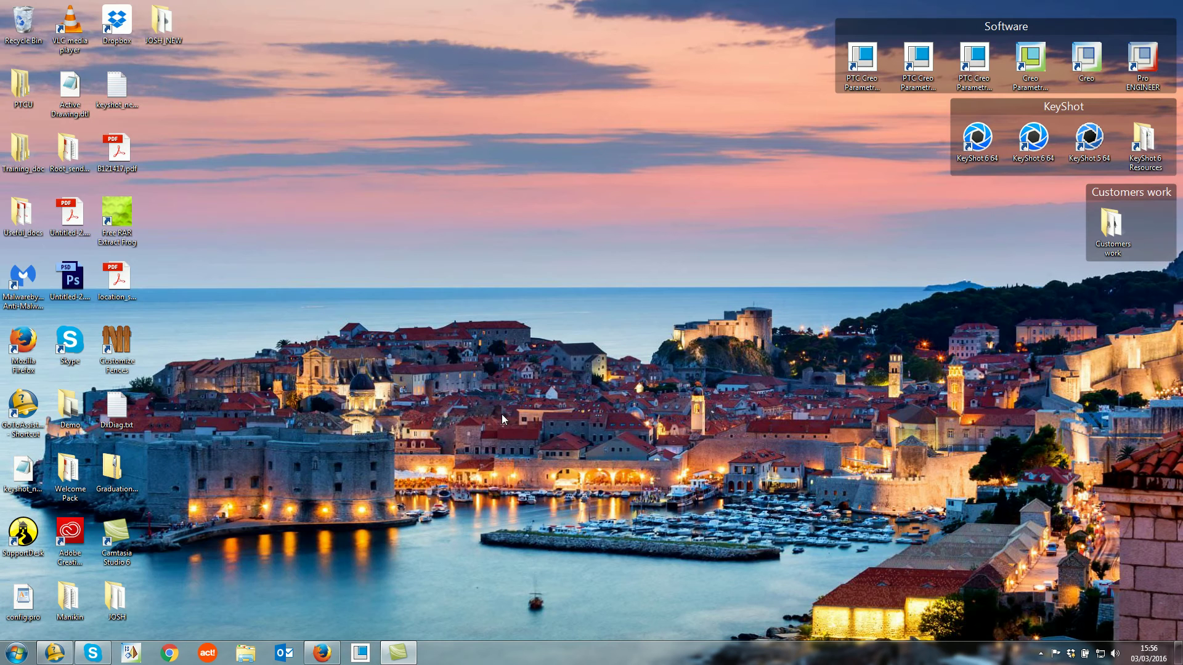
# Relaunch Creo, dismiss the Warning Message List and Resource Center, and maximize the window
pyautogui.click(364, 654)
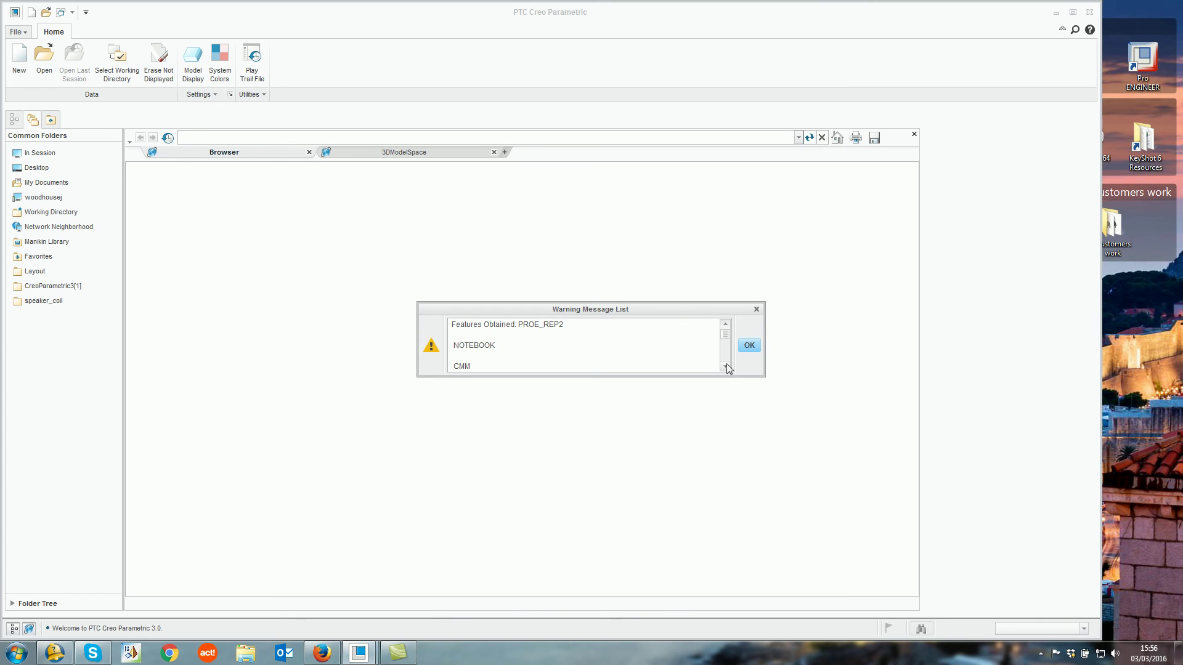
pyautogui.click(747, 346)
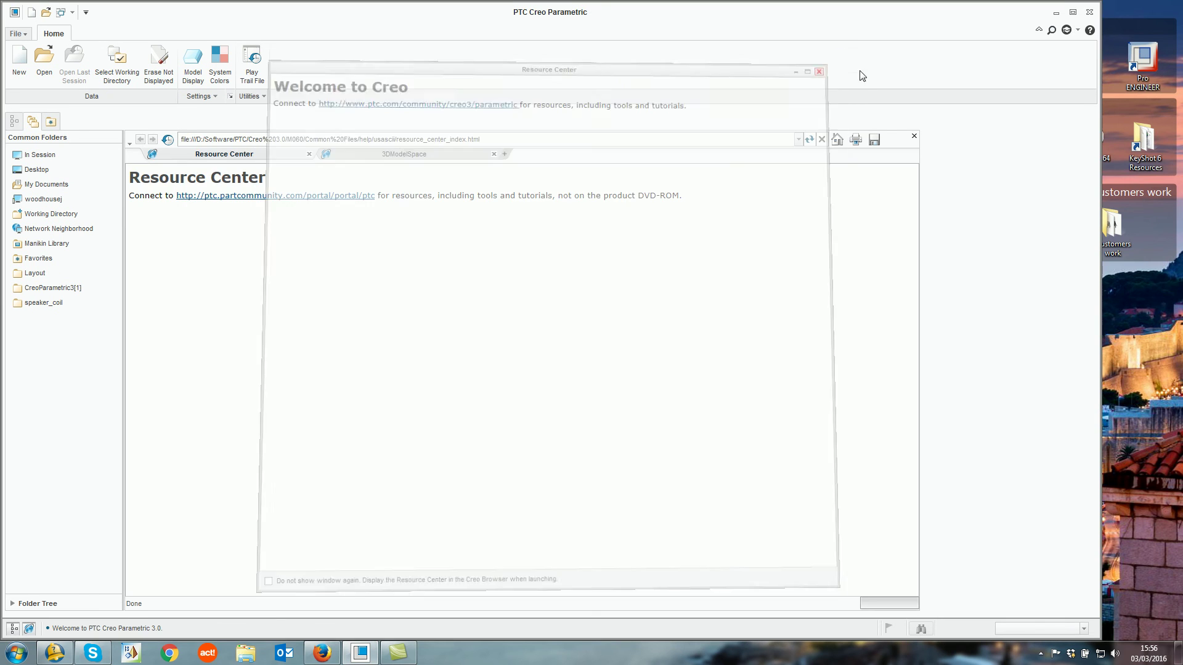
pyautogui.click(913, 136)
pyautogui.doubleClick(851, 13)
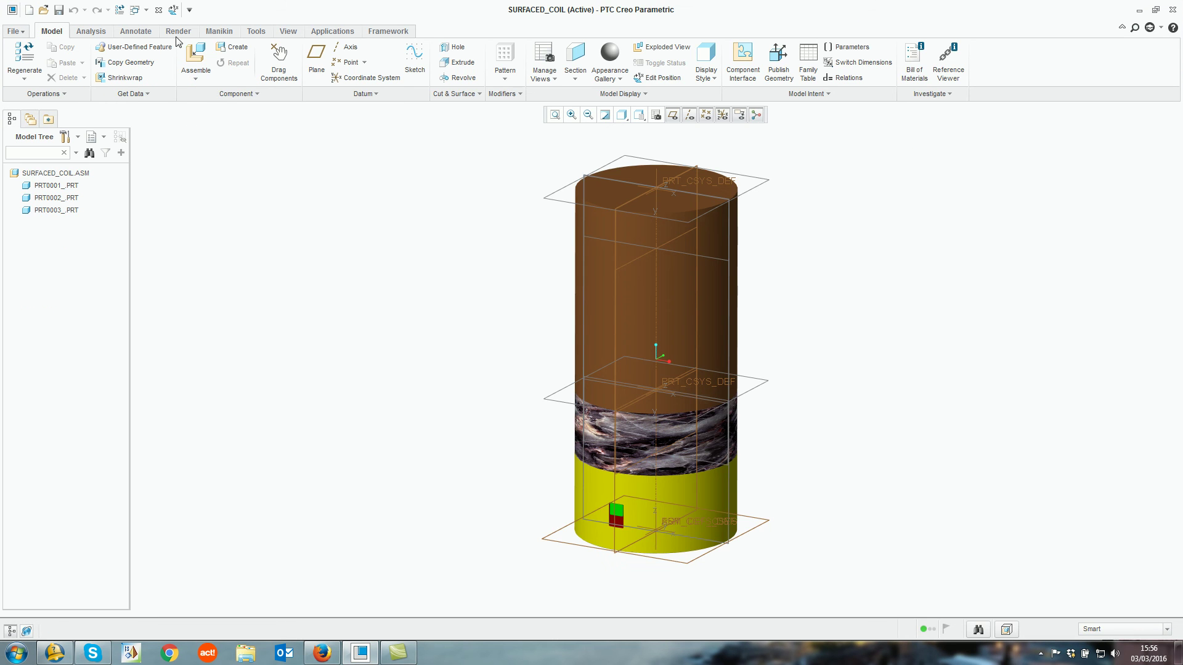
# Use Render > KeyShot Render > Render to open the assembly in KeyShot 6.1
pyautogui.click(178, 31)
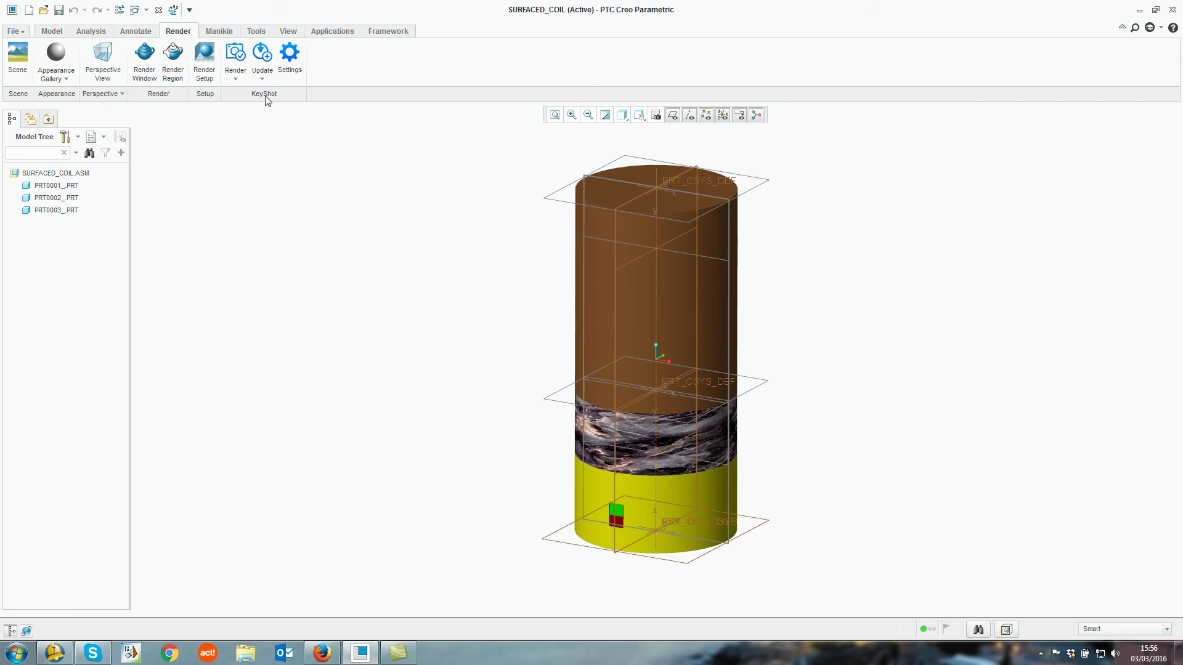
pyautogui.click(235, 74)
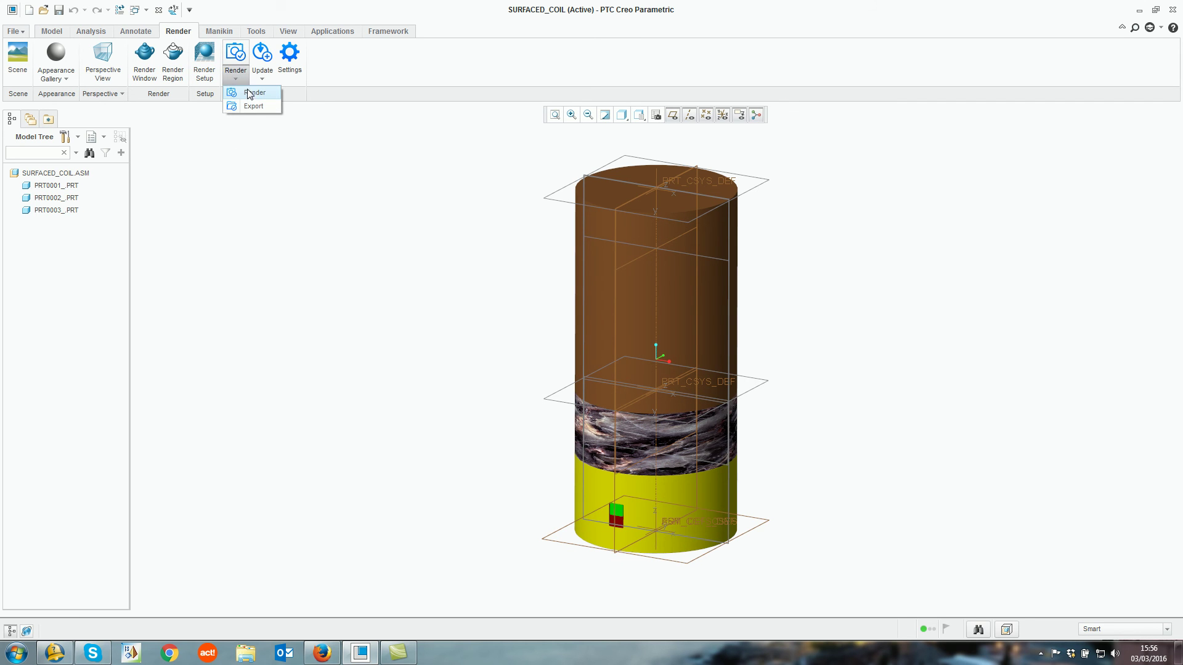
pyautogui.click(247, 91)
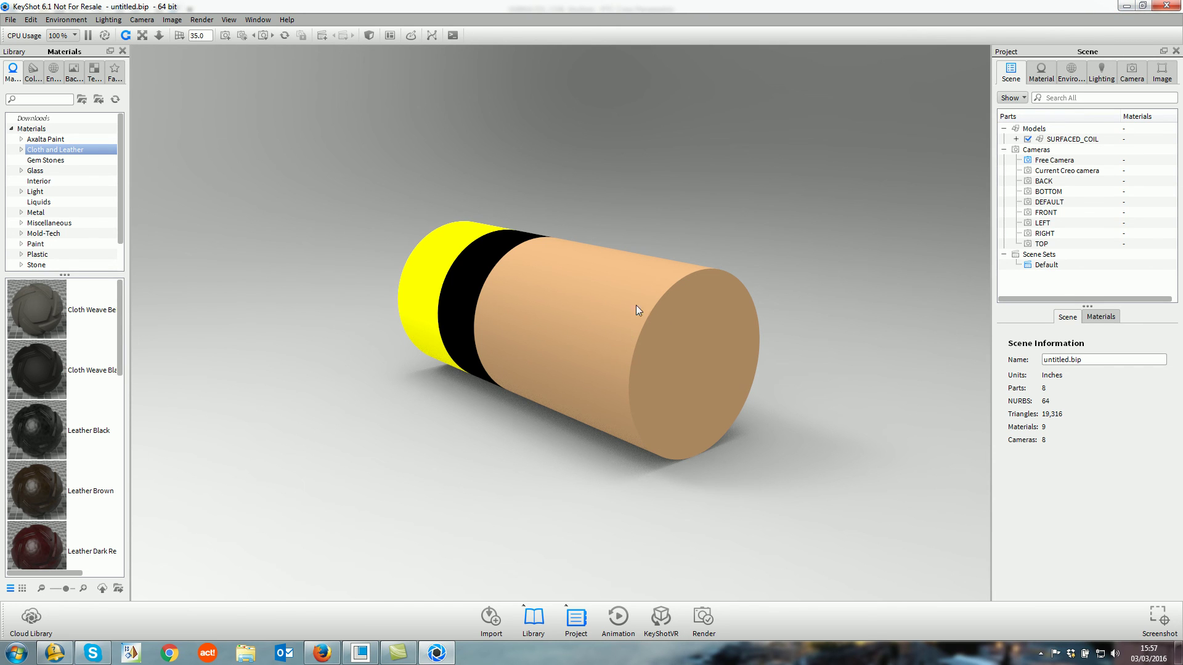
# Minimize KeyShot after checking the imported SURFACED_COIL model to return to Creo
pyautogui.click(1127, 5)
# Activate PRT0003_PRT and add a round to its top edge
pyautogui.click(57, 210)
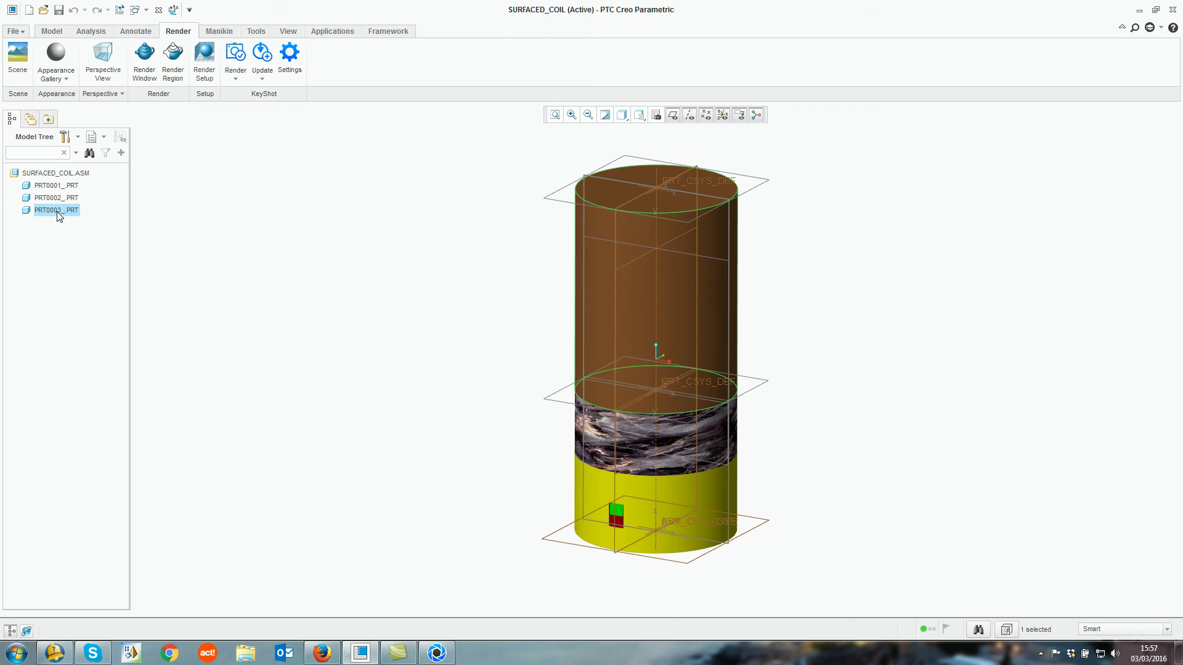
pyautogui.rightClick(58, 212)
pyautogui.click(90, 256)
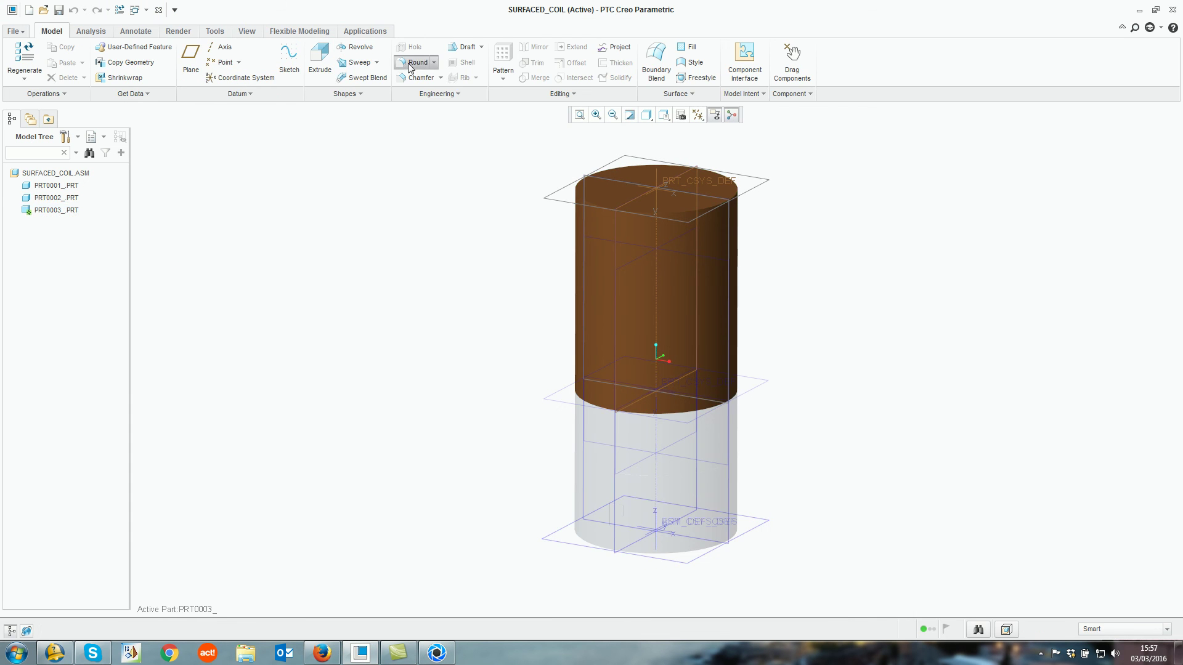
pyautogui.click(408, 61)
pyautogui.click(665, 213)
pyautogui.click(357, 63)
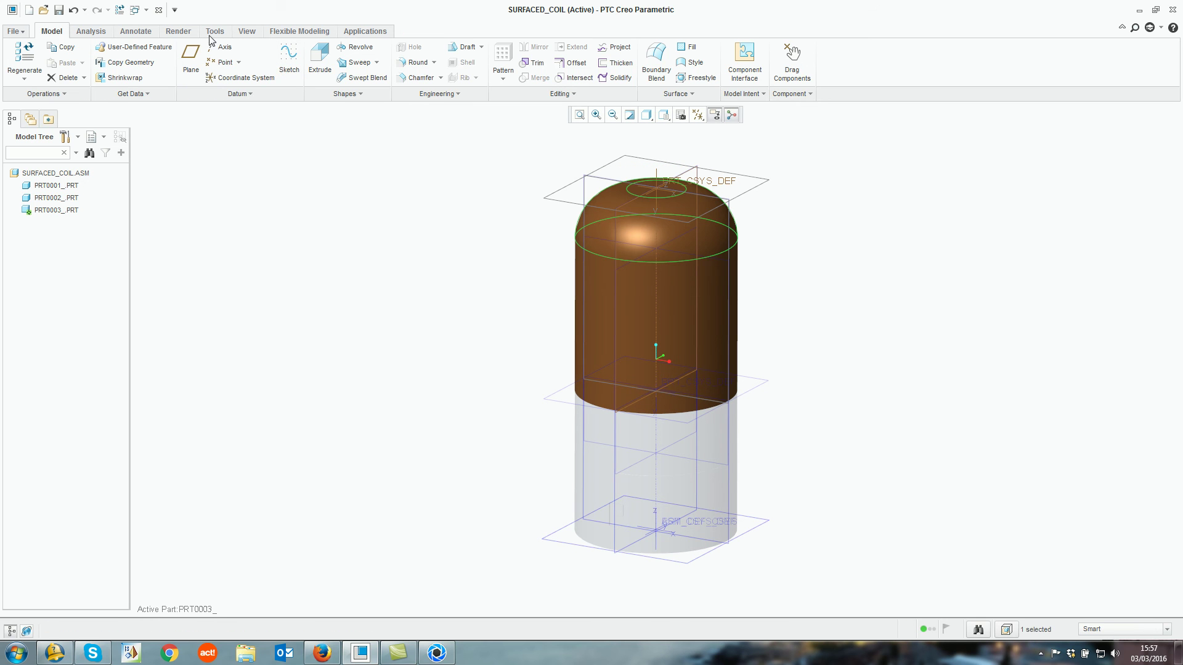
# Reactivate the SURFACED_COIL assembly and push the changes to KeyShot with KeyShot Update
pyautogui.click(178, 32)
pyautogui.click(271, 141)
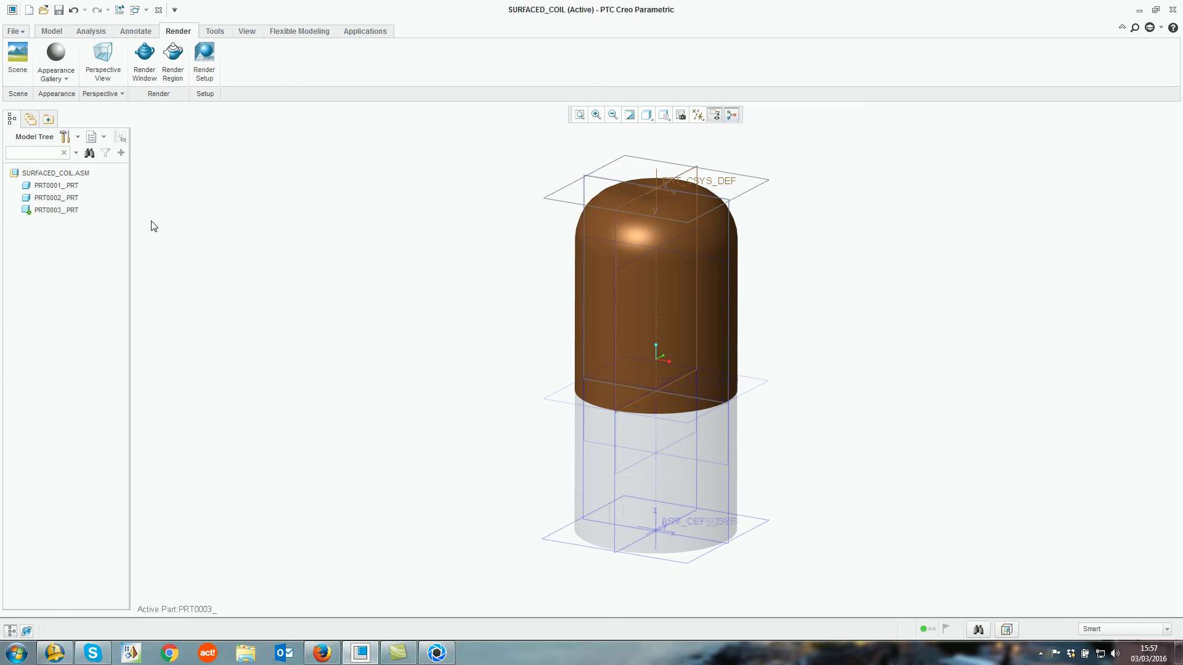
pyautogui.rightClick(79, 176)
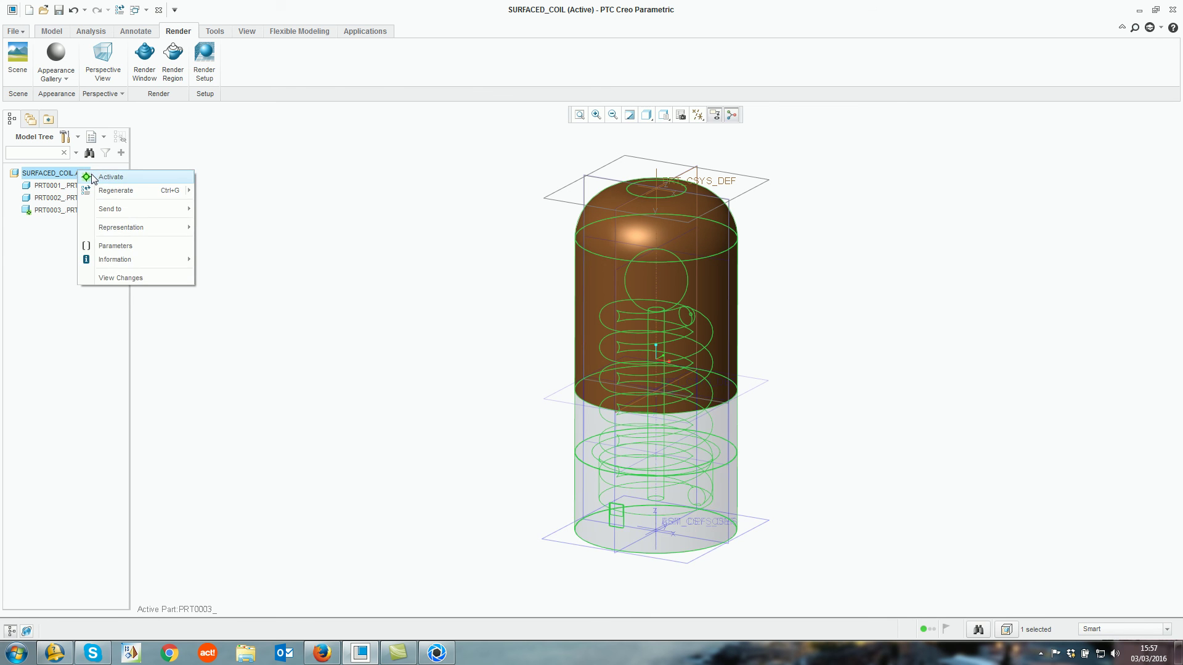
pyautogui.click(94, 178)
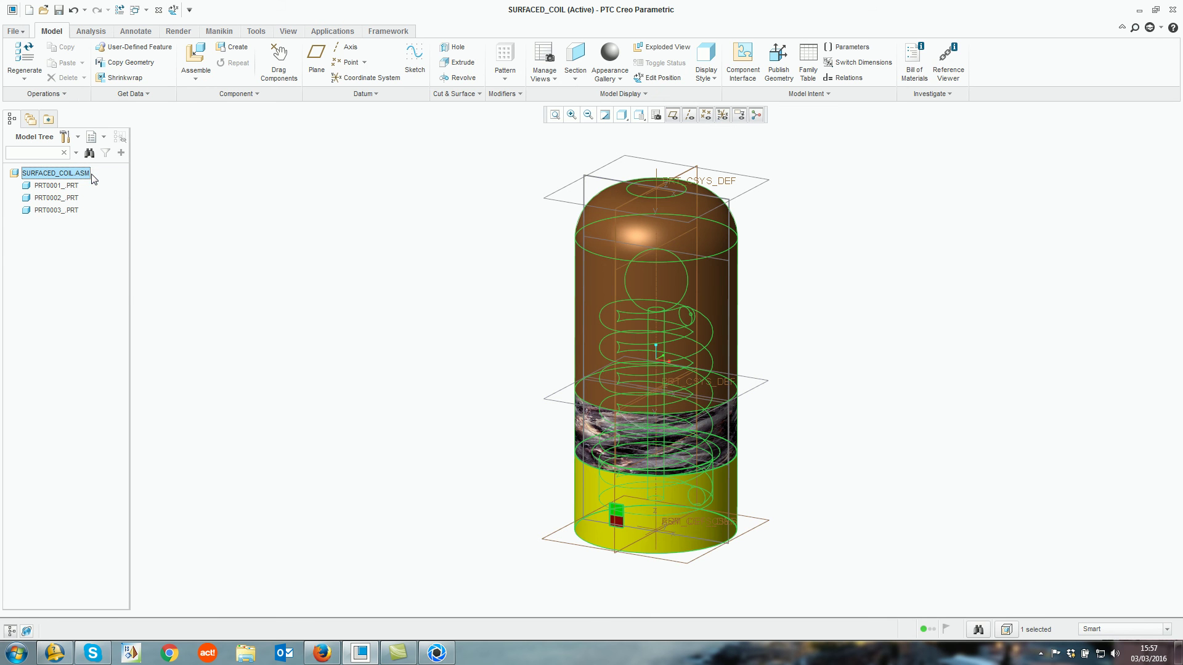
pyautogui.click(179, 32)
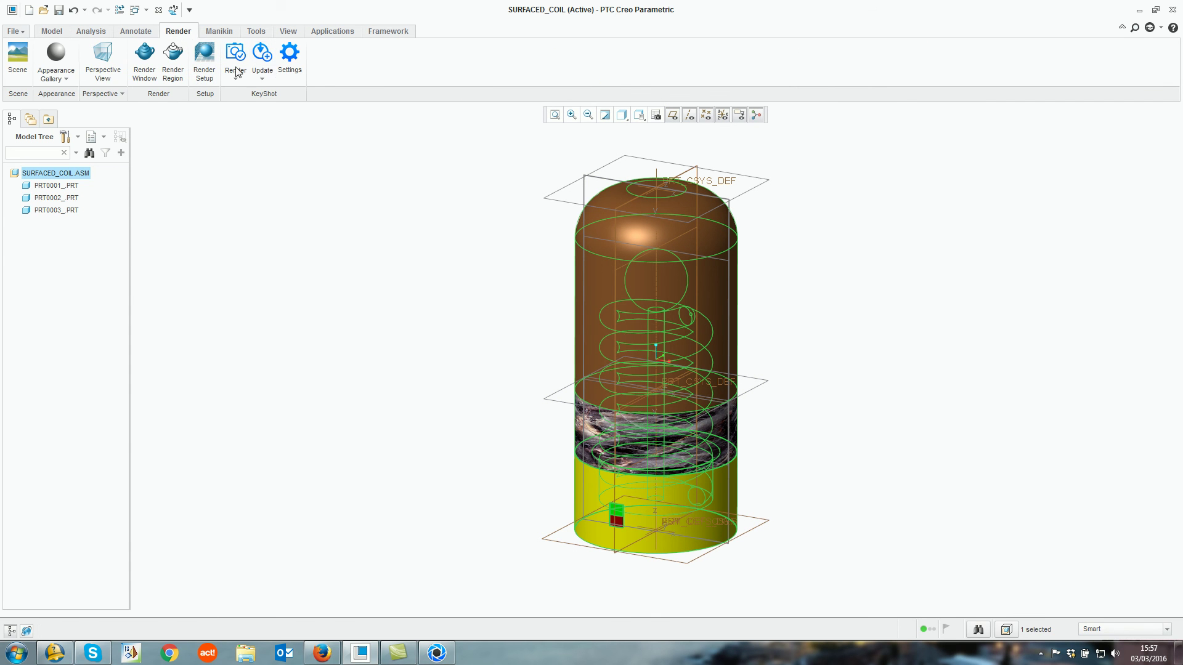
pyautogui.click(264, 81)
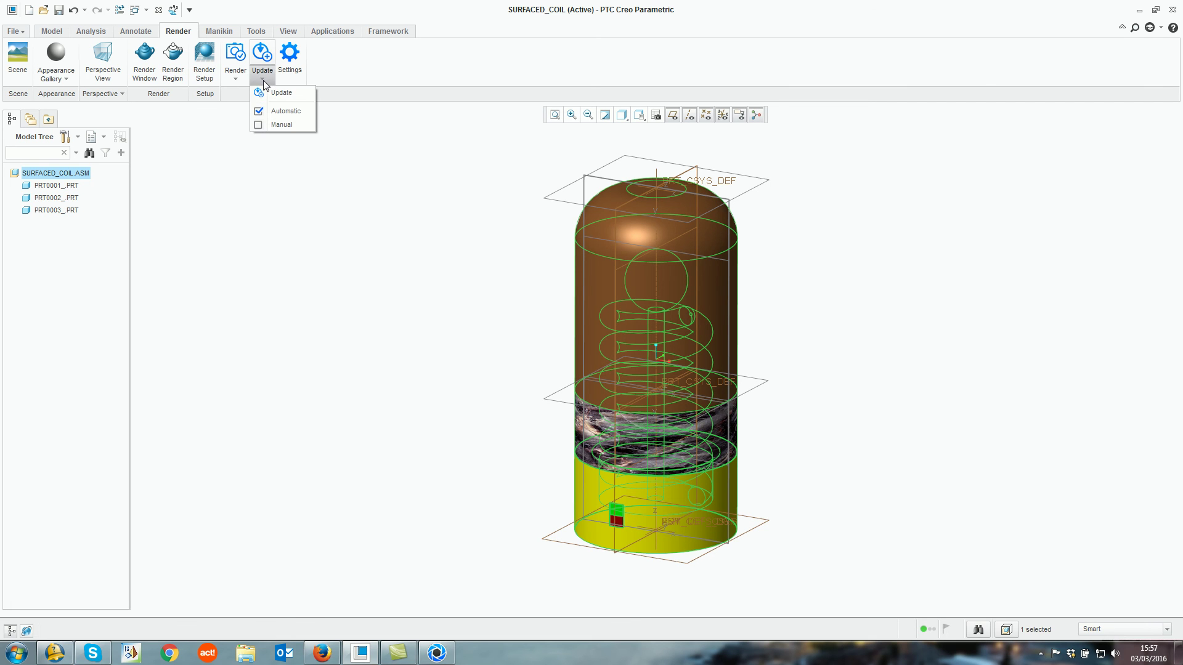
pyautogui.click(279, 93)
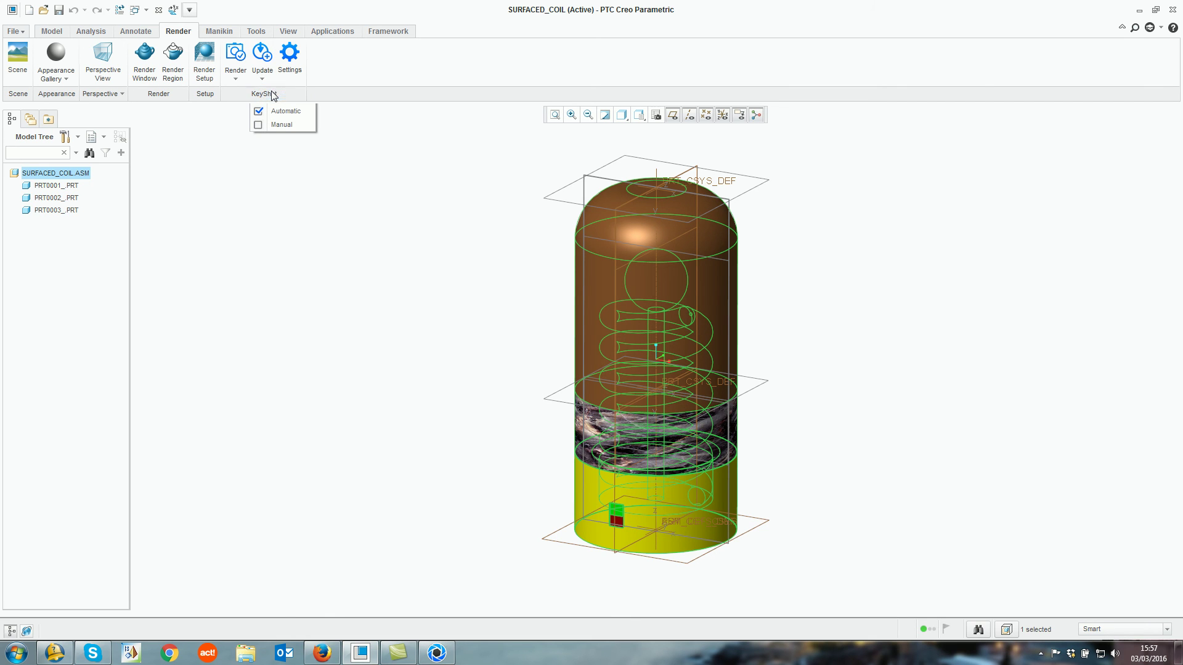
pyautogui.click(436, 653)
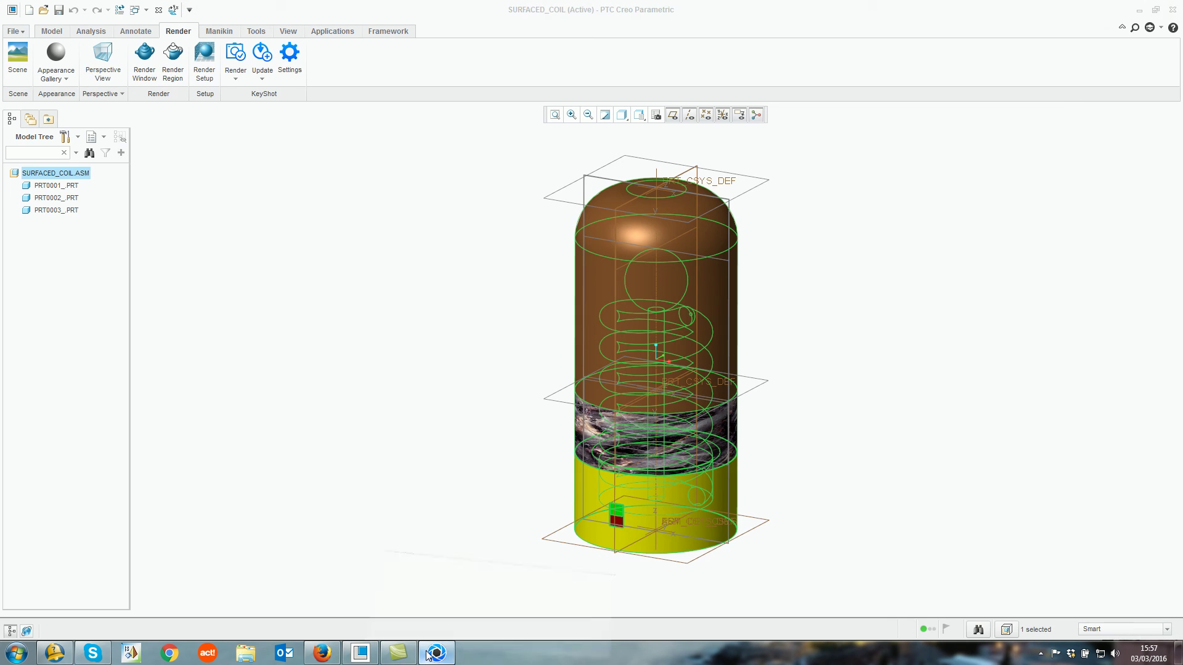